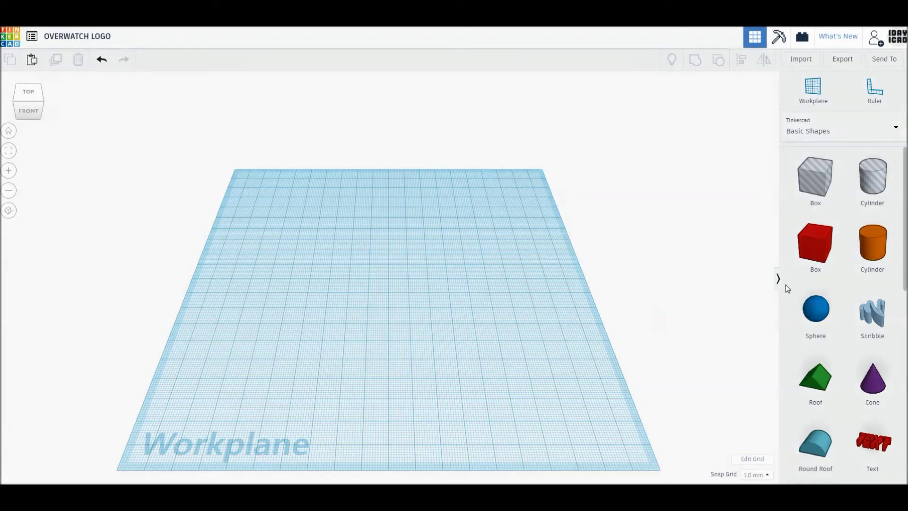
Add a cylinder 40 mm across with 64 sides to the workplane
click(872, 243)
click(369, 300)
text(40)
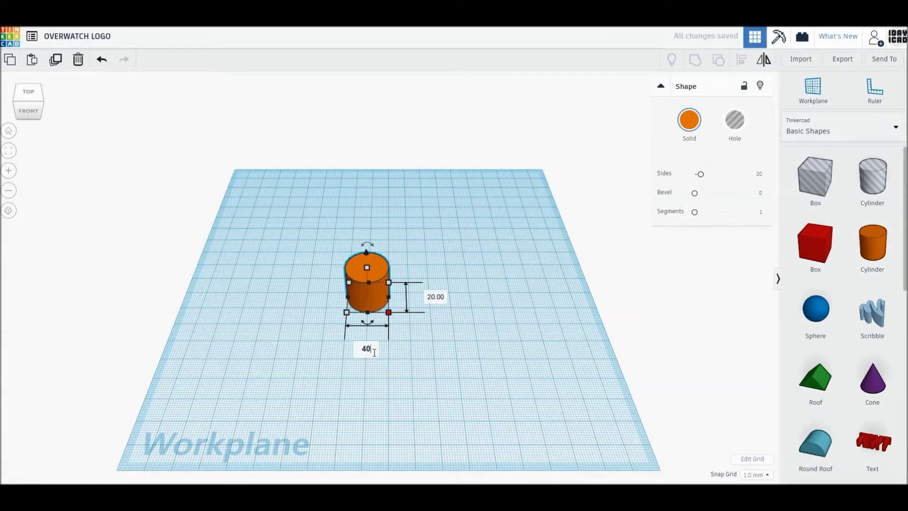
key(Return)
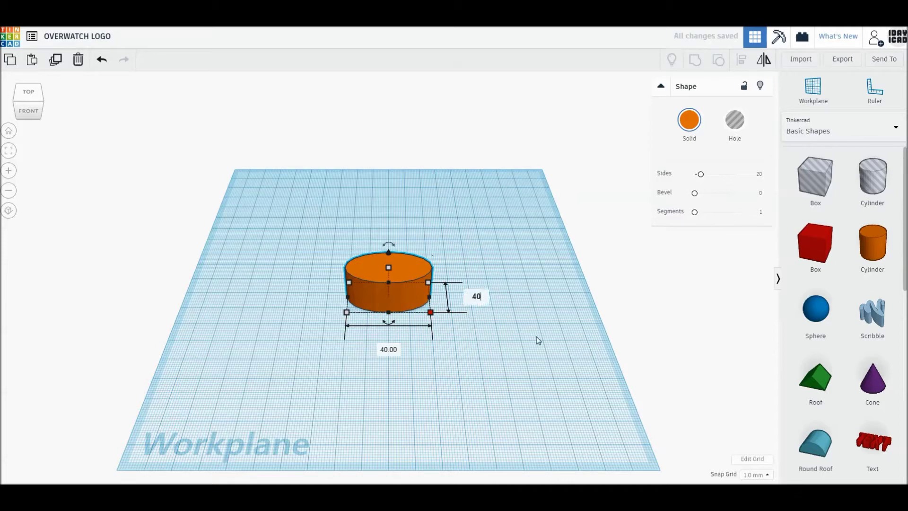
key(Return)
drag(700, 174, 762, 177)
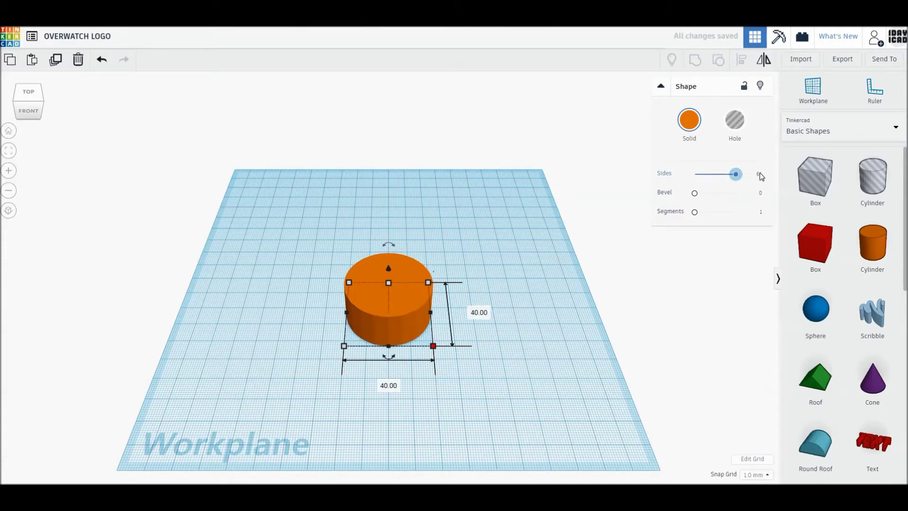
Flatten the cylinder to a 2 mm tall disc, viewed from the top
click(29, 96)
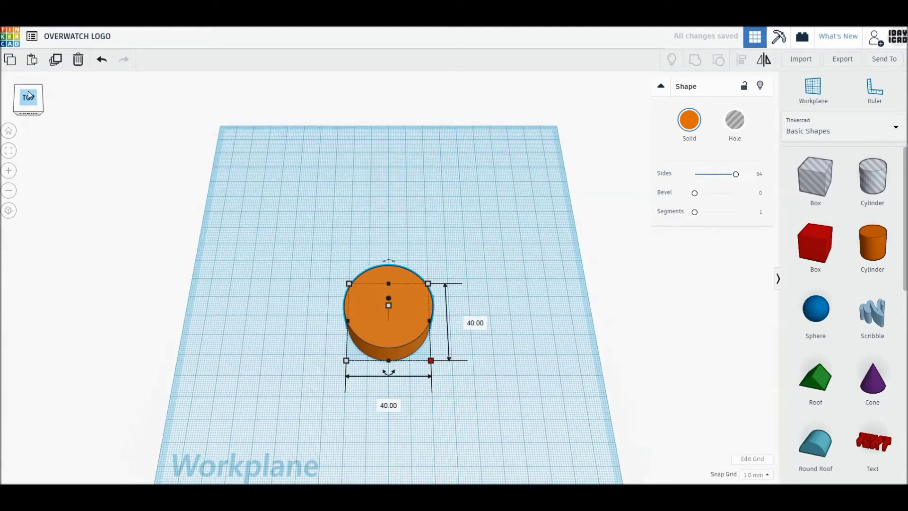
click(8, 210)
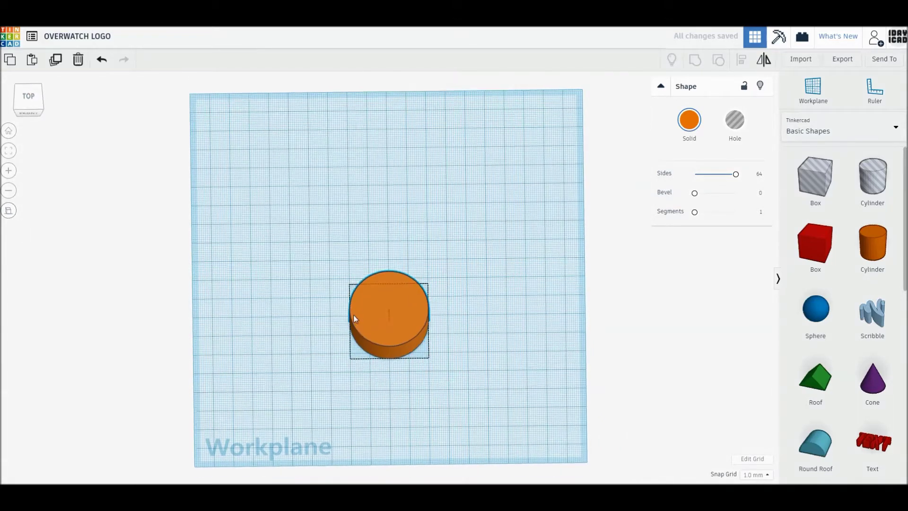
click(434, 306)
text(2)
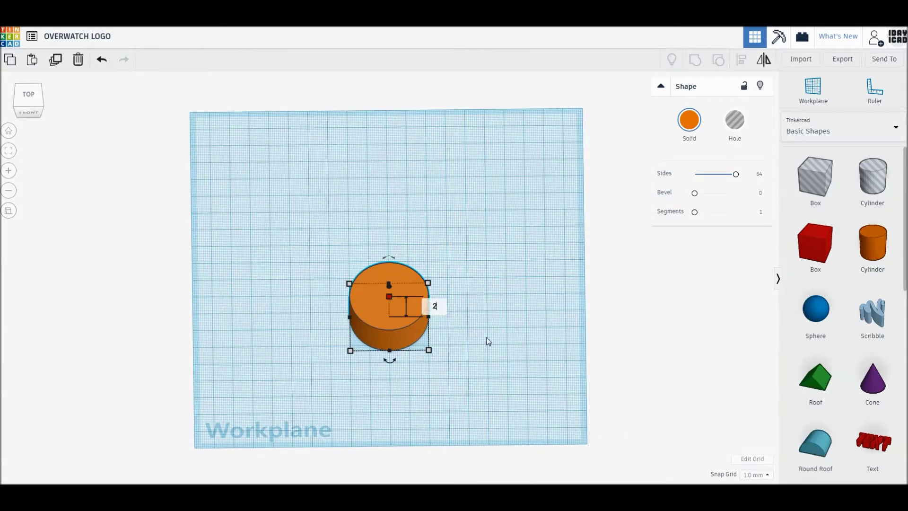
key(Return)
click(29, 100)
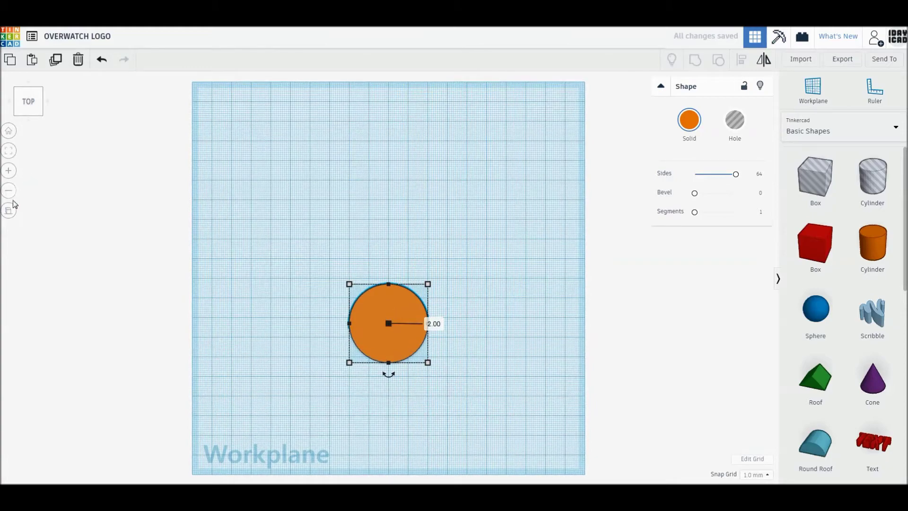
click(338, 326)
scroll(381, 342, up, 2)
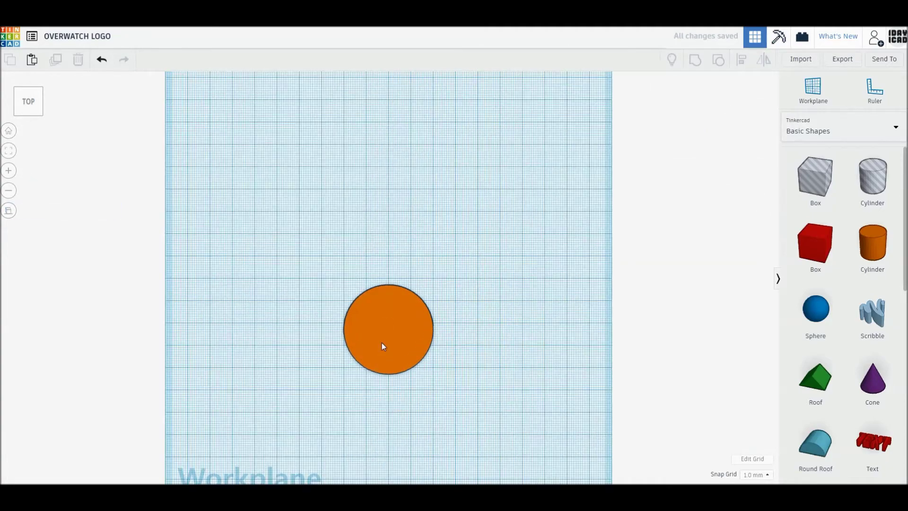
Shrink a copy of the disc to 28 mm, make it a hole, and group it with the disc
scroll(381, 343, up, 3)
mouse_move(396, 364)
mouse_down()
mouse_move(396, 268)
mouse_move(396, 283)
mouse_up()
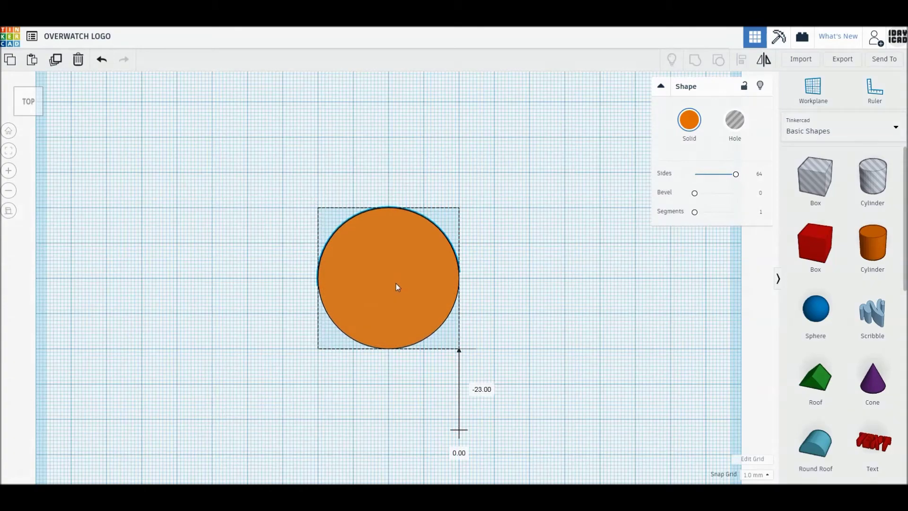
scroll(395, 283, up, 2)
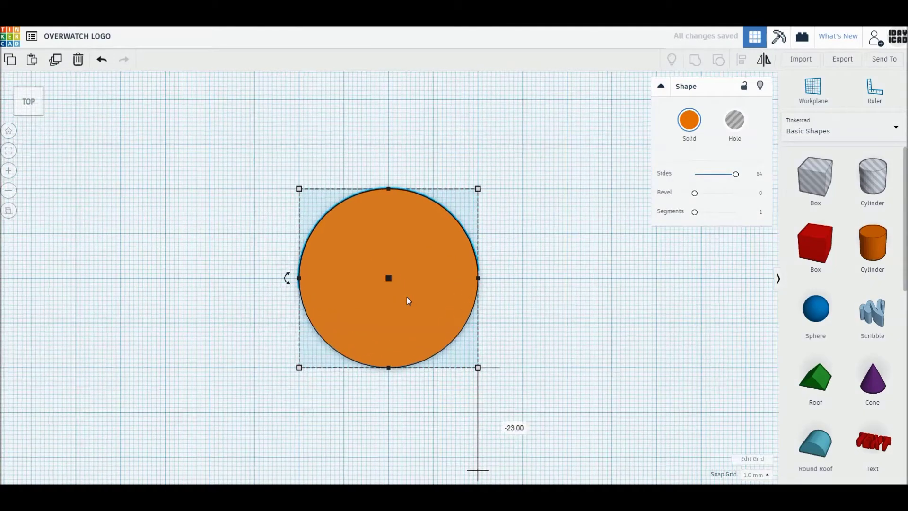
scroll(407, 297, up, 1)
click(500, 373)
mouse_move(496, 387)
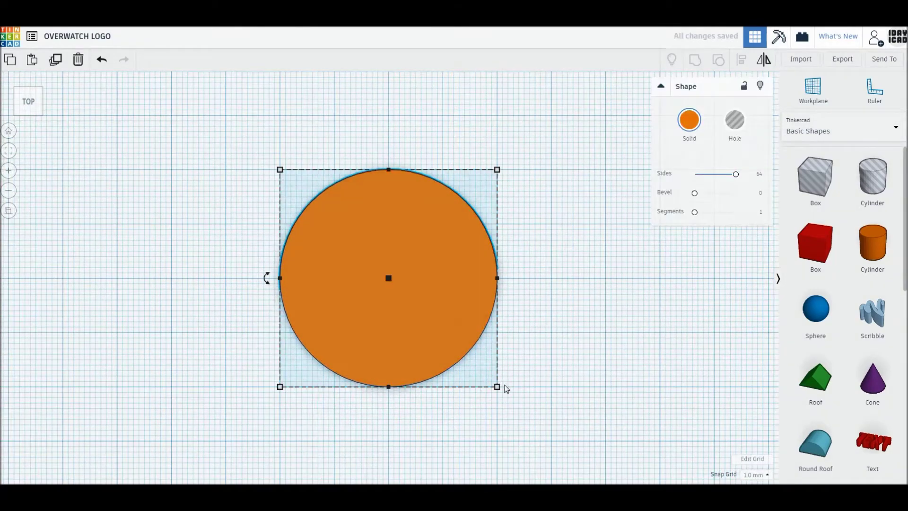
alt+shift+drag(497, 386, 464, 354)
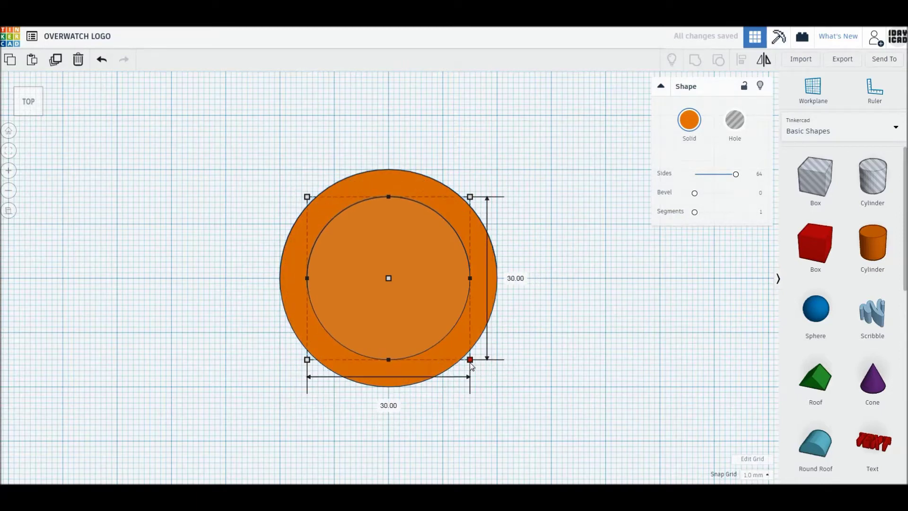
click(734, 120)
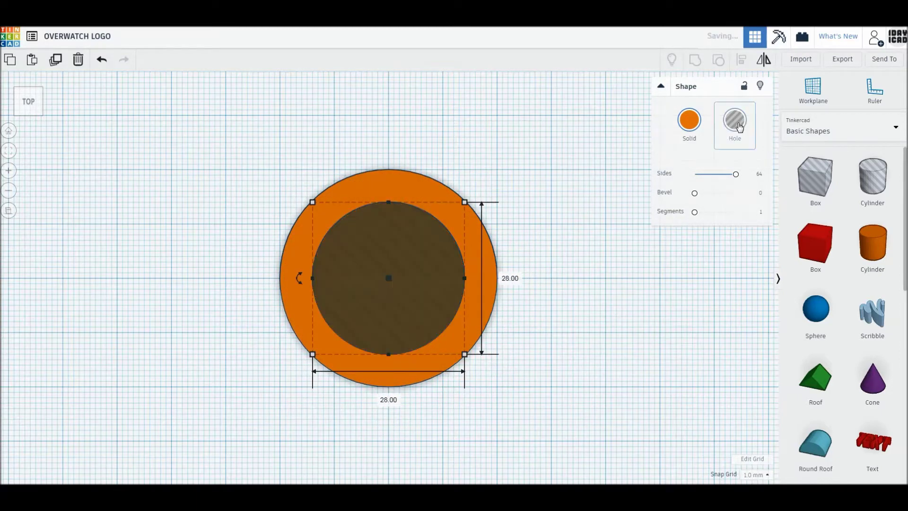
drag(551, 391, 312, 327)
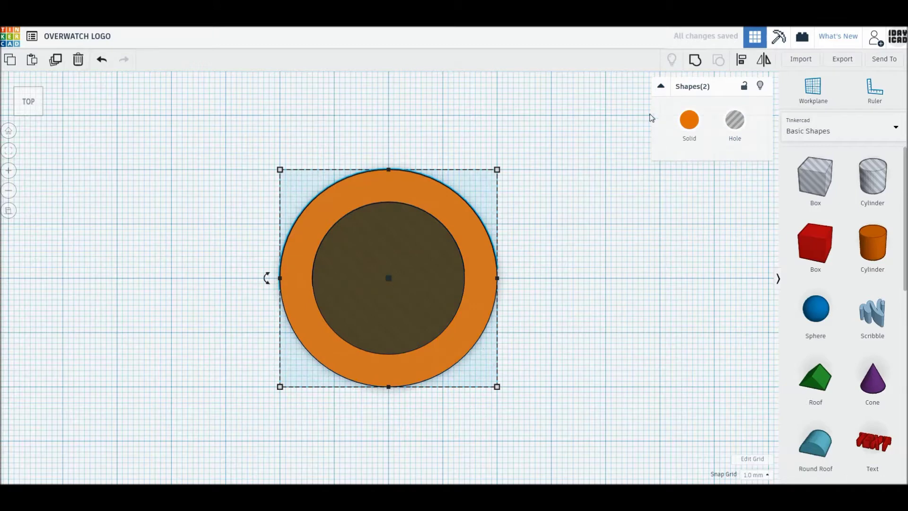
click(698, 64)
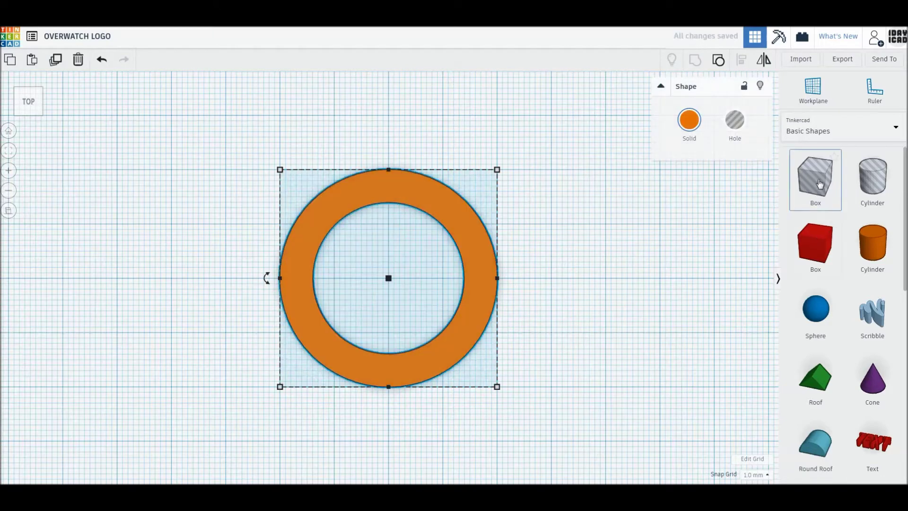
Place a thin box hole strip over the ring, copy it, and rotate both diagonally
drag(819, 183, 435, 217)
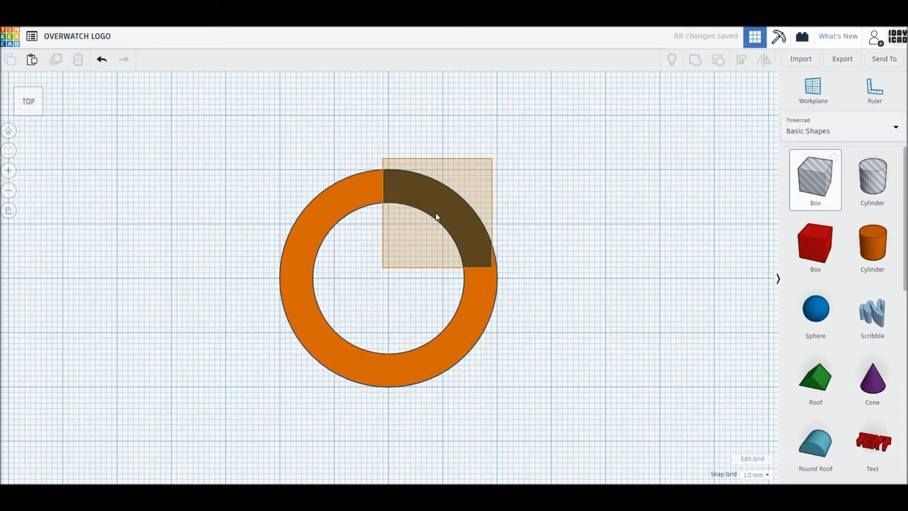
drag(435, 216, 446, 236)
drag(491, 272, 396, 283)
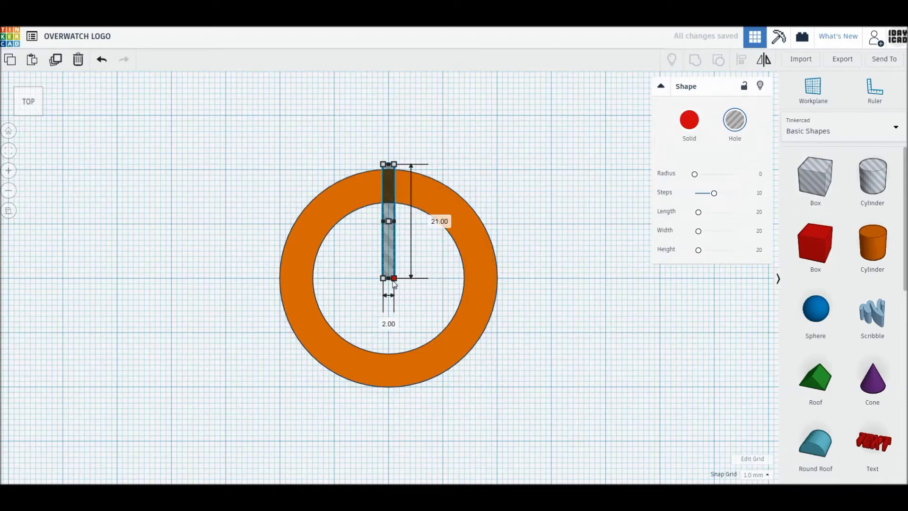
click(438, 272)
key(ctrl+v)
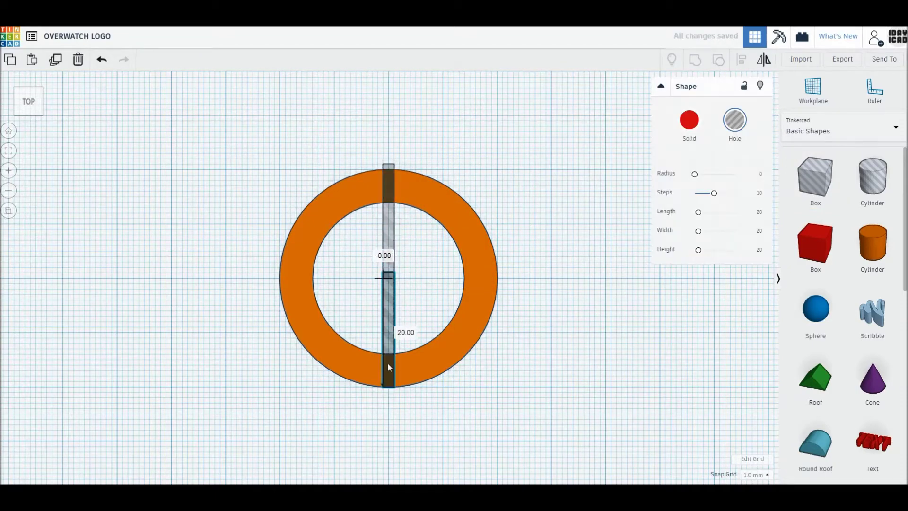
shift+click(388, 213)
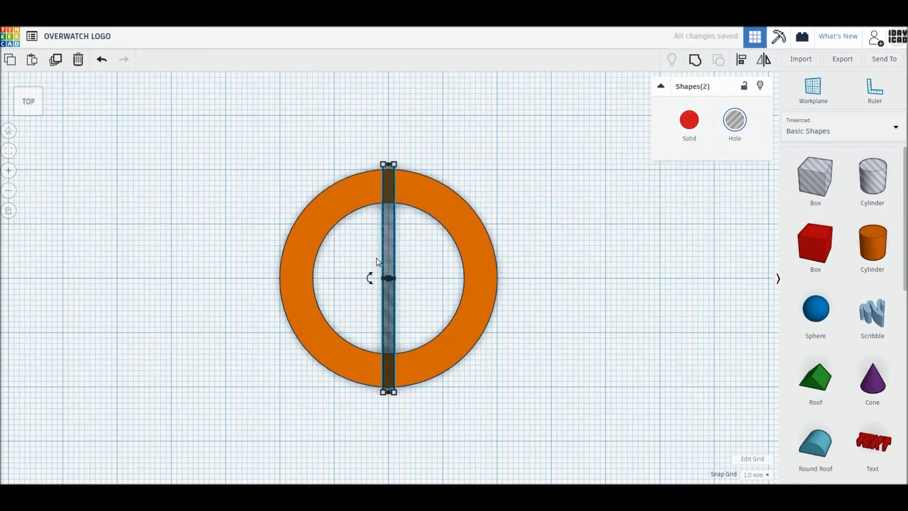
mouse_move(368, 283)
mouse_down()
mouse_move(232, 400)
mouse_move(237, 410)
mouse_up()
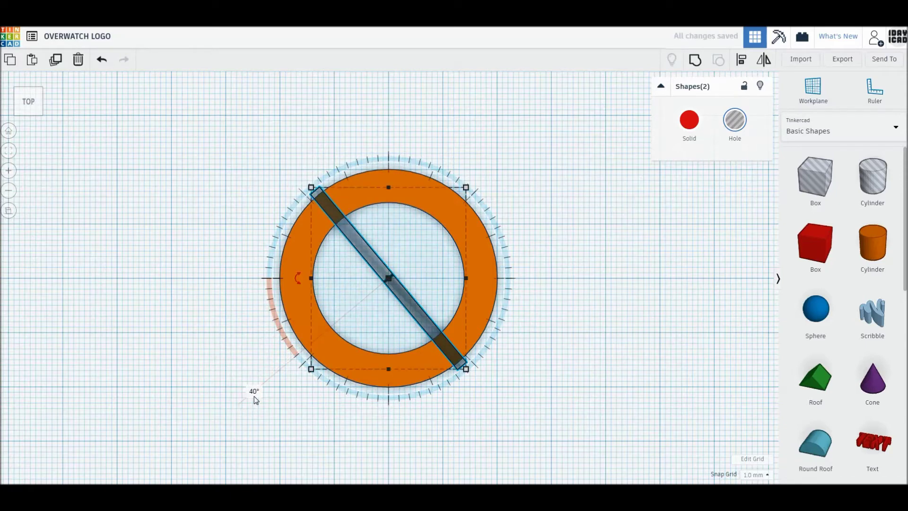
Mirror a copy of the diagonal strip and delete the lower halves to leave a V
click(62, 69)
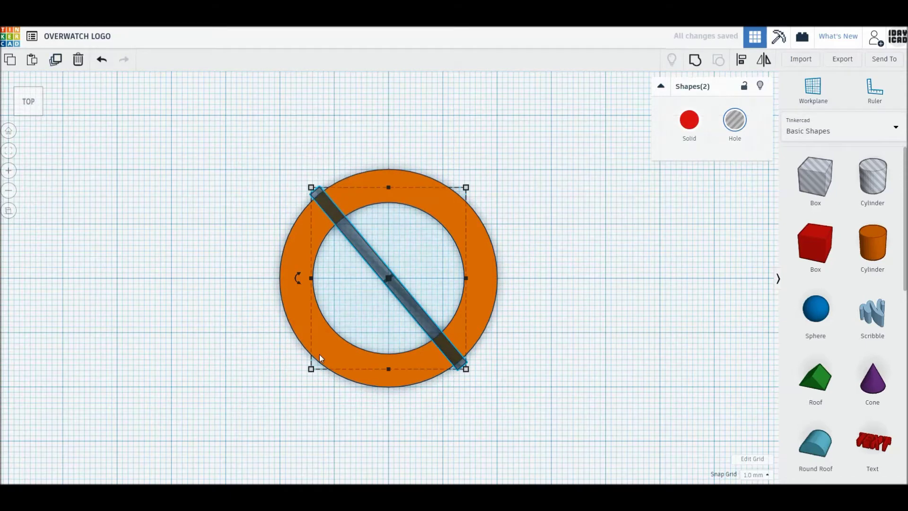
click(765, 68)
click(388, 381)
click(524, 395)
drag(439, 316, 358, 305)
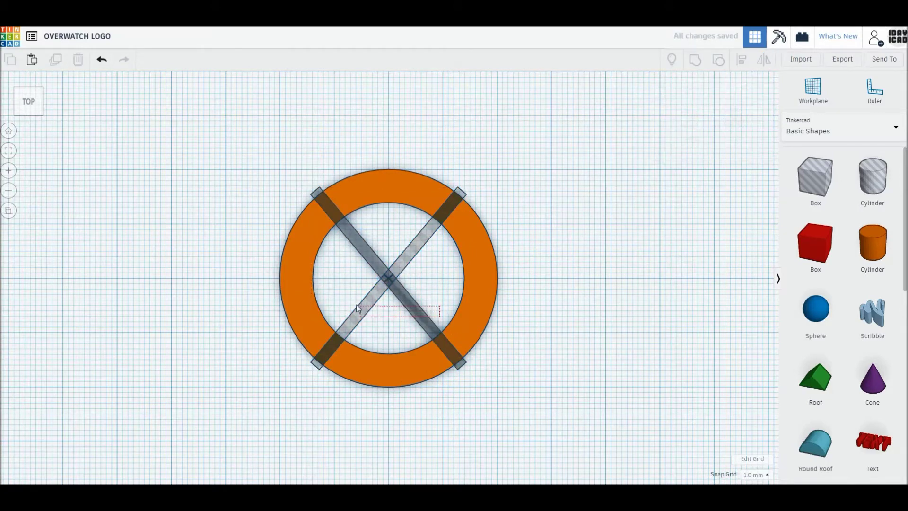
key(Delete)
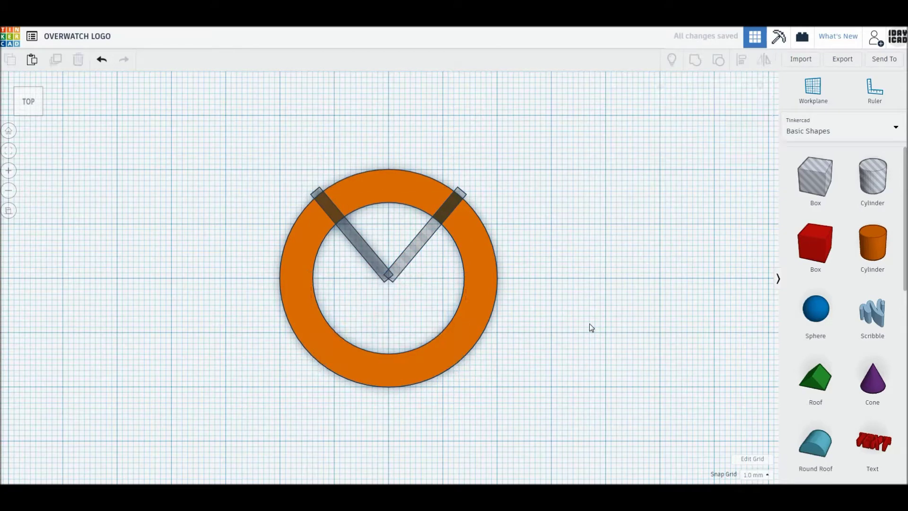
Group the ring with the V slits and place a duplicate to the right
drag(591, 326, 269, 159)
click(695, 60)
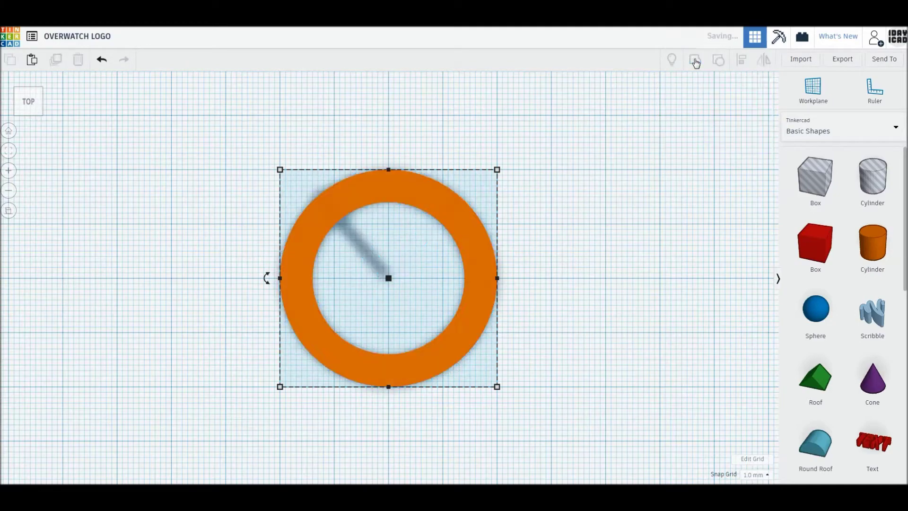
key(ctrl+d)
key(shift+Right)
key(shift+Right)
key(shift+Right)
key(shift+Right)
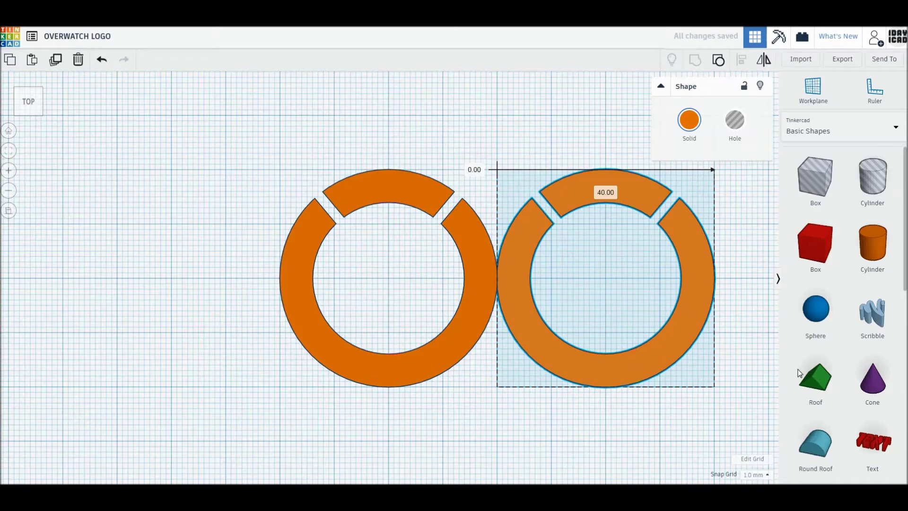
Place a rotated roof shape over the left ring and an upright wedge on the right ring
drag(815, 379, 372, 177)
right_drag(372, 177, 466, 240)
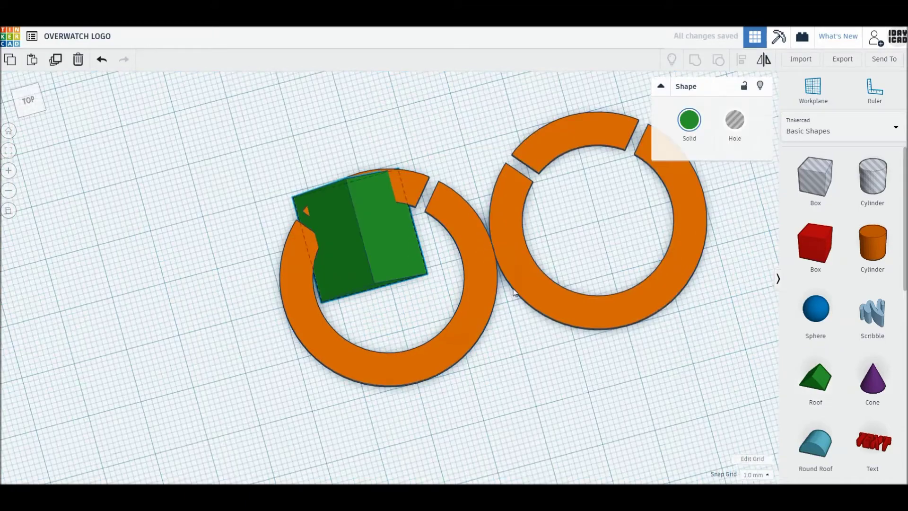
drag(392, 203, 405, 231)
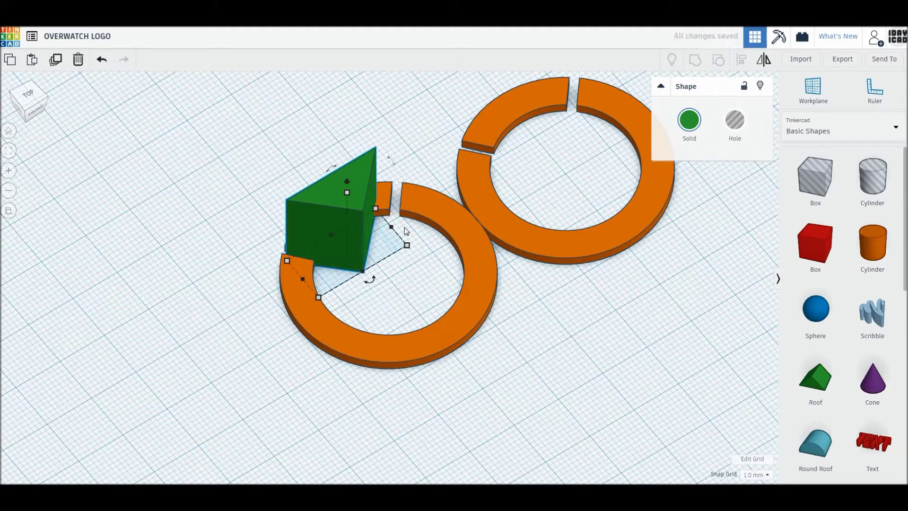
scroll(829, 432, down, 3)
click(627, 255)
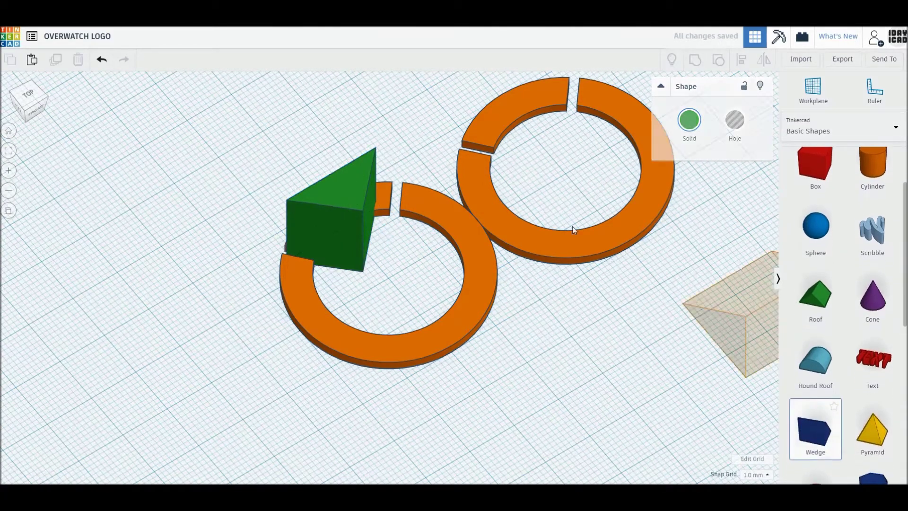
click(563, 243)
drag(545, 125, 524, 148)
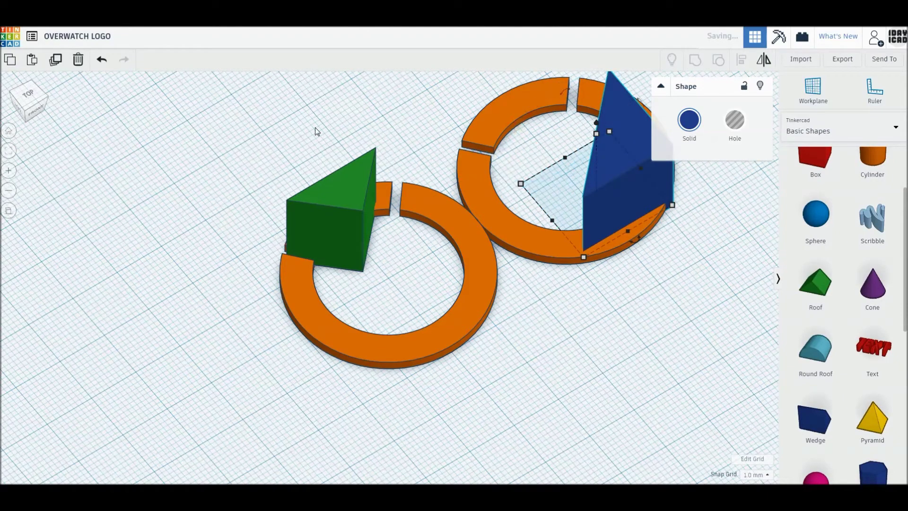
Make the triangle a hole sized 34 × 20 over the left ring's top arc
click(29, 94)
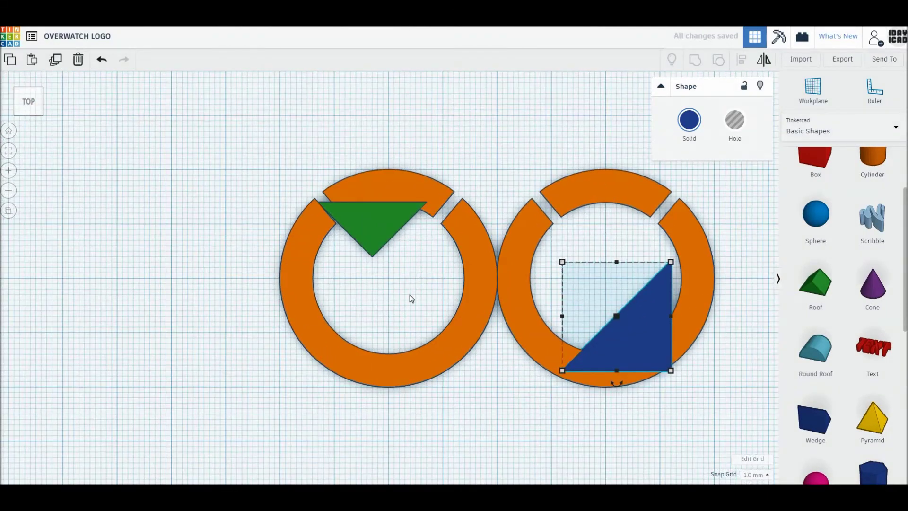
click(372, 218)
click(734, 120)
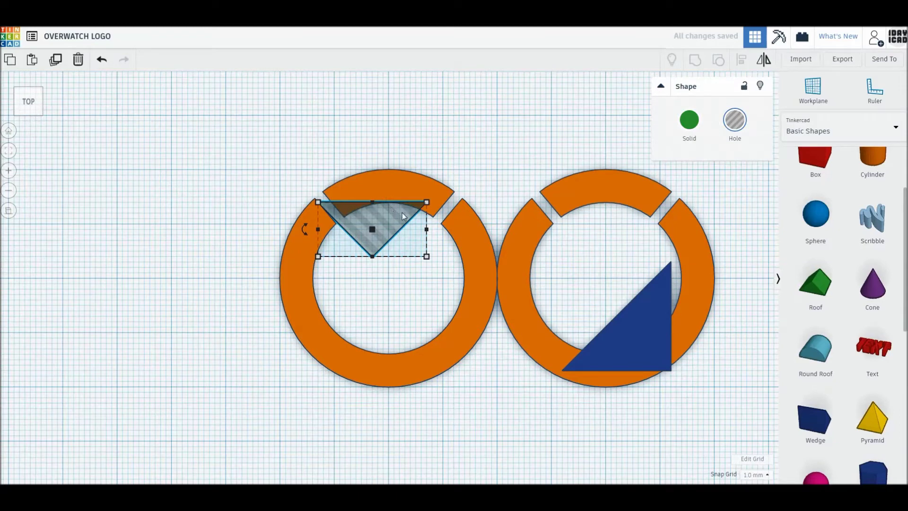
drag(404, 215, 411, 185)
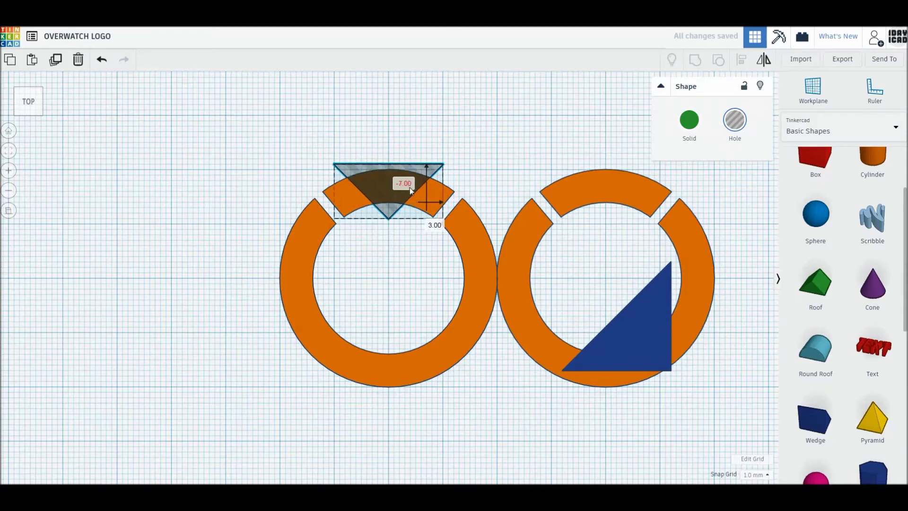
alt+drag(444, 196, 475, 196)
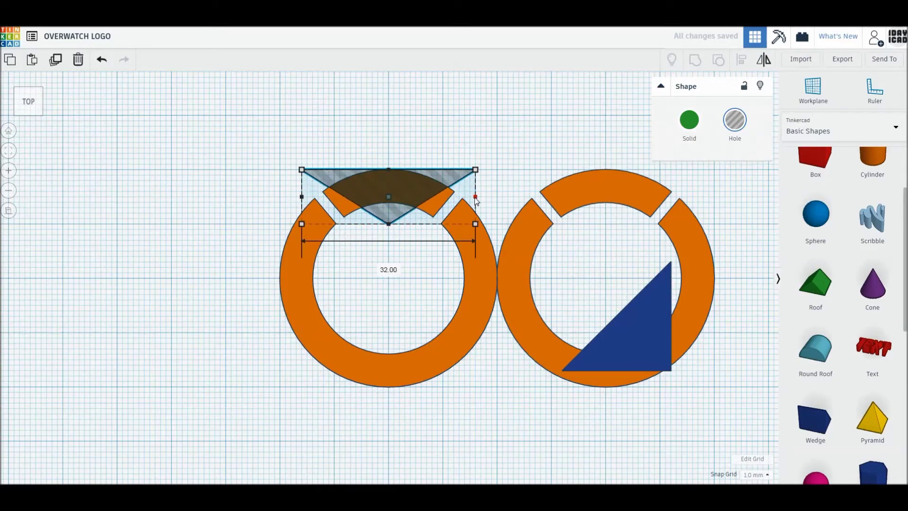
drag(388, 223, 388, 280)
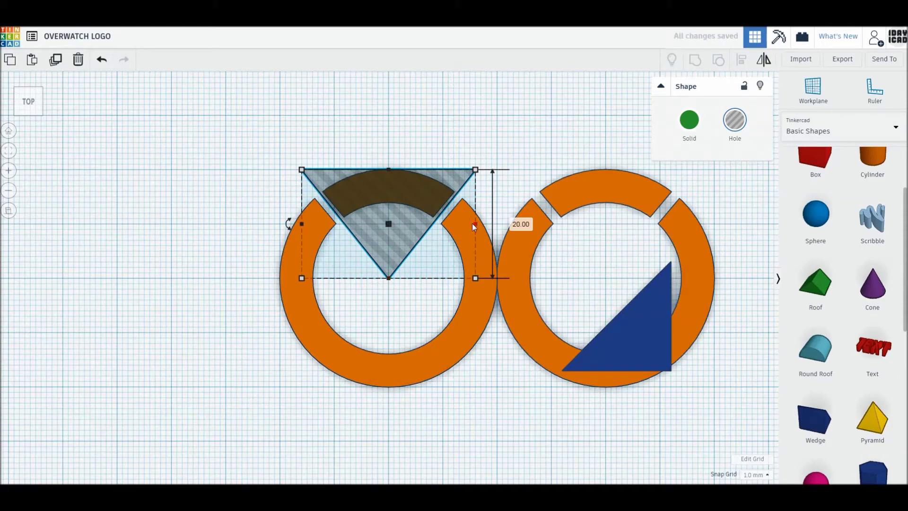
alt+drag(475, 224, 481, 223)
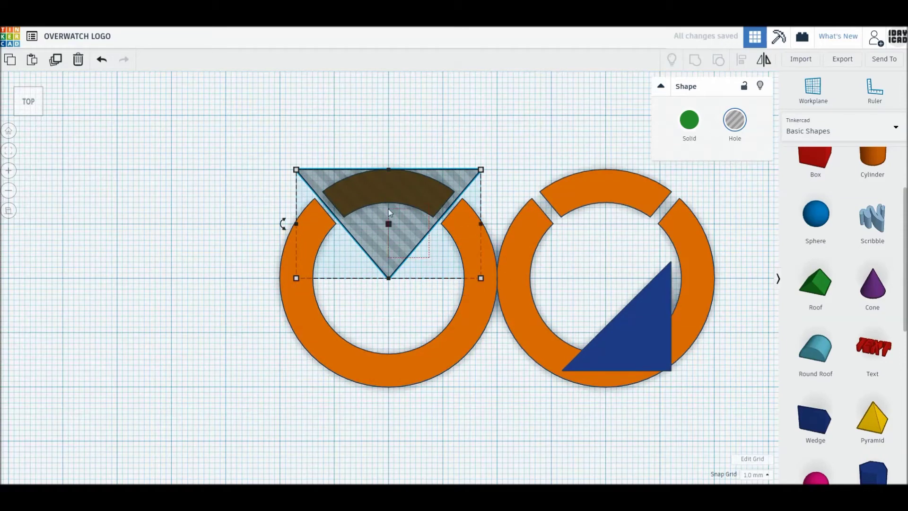
Group the triangle hole with the left ring to cut out its top arc; move the wedge onto the right ring
shift+click(385, 194)
click(695, 59)
drag(648, 330, 685, 246)
Make the wedge a hole and resize it to 39 × 46 mm
key(h)
drag(605, 279, 529, 393)
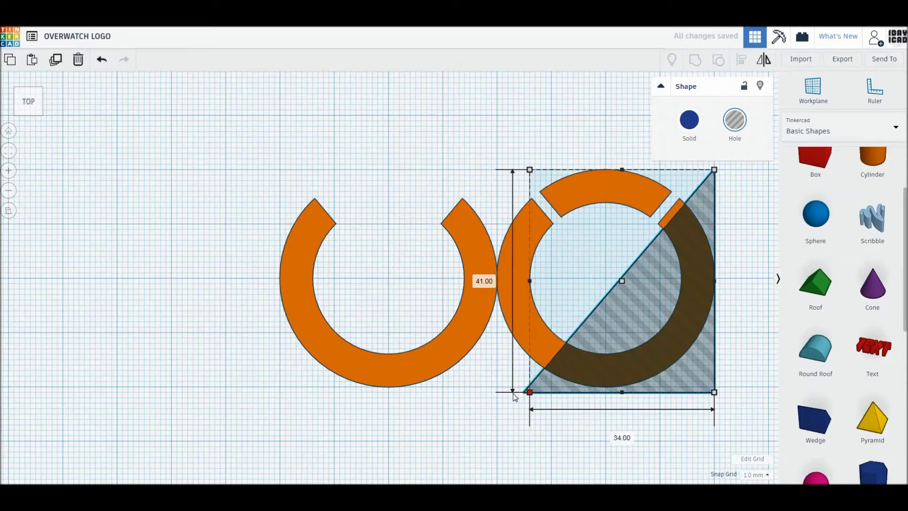
drag(529, 394, 505, 396)
middle_drag(696, 202, 637, 274)
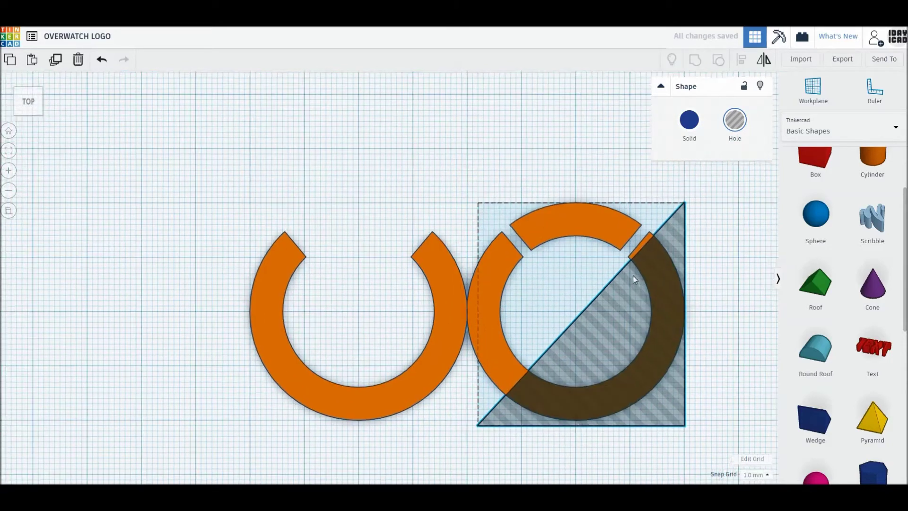
drag(683, 192, 685, 181)
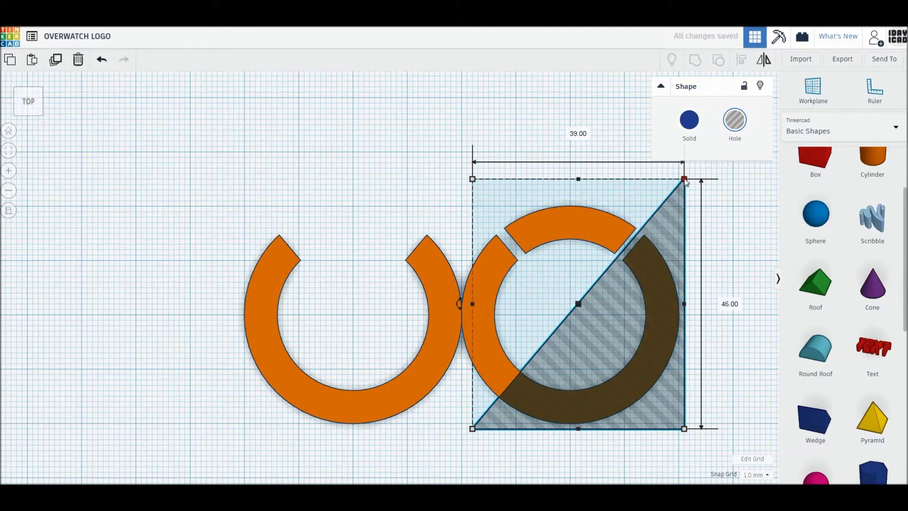
Add a mirrored copy of the wedge hole as an X and group both with the right ring
click(56, 61)
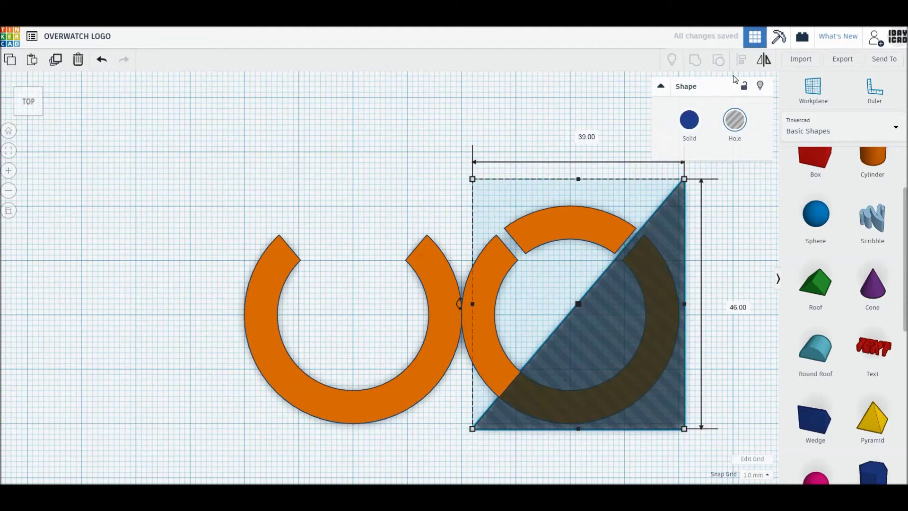
click(763, 59)
click(581, 440)
drag(531, 308, 527, 309)
drag(648, 471, 559, 354)
click(697, 64)
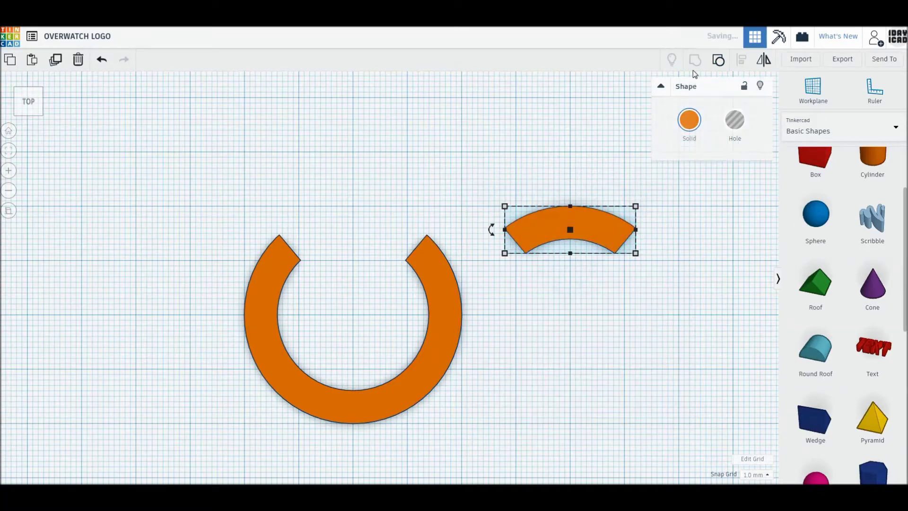
Colour the open U-shaped ring white
click(458, 316)
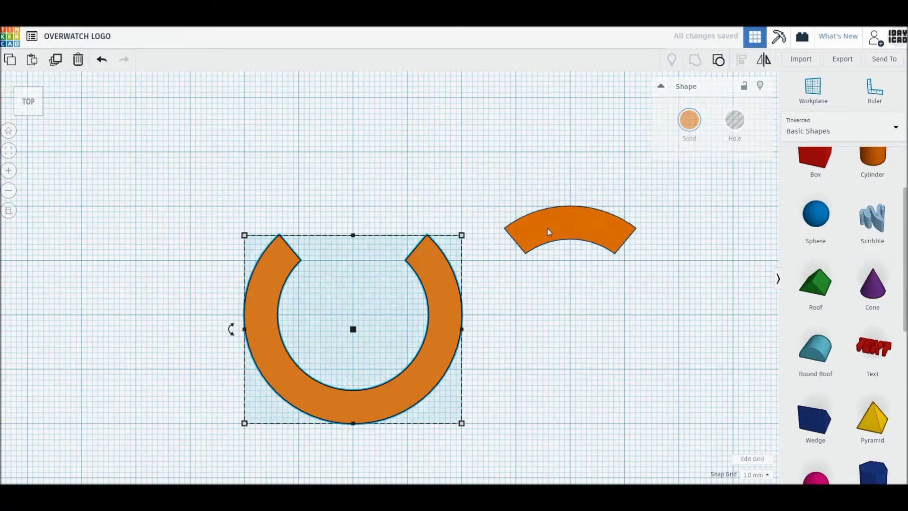
click(689, 119)
click(854, 189)
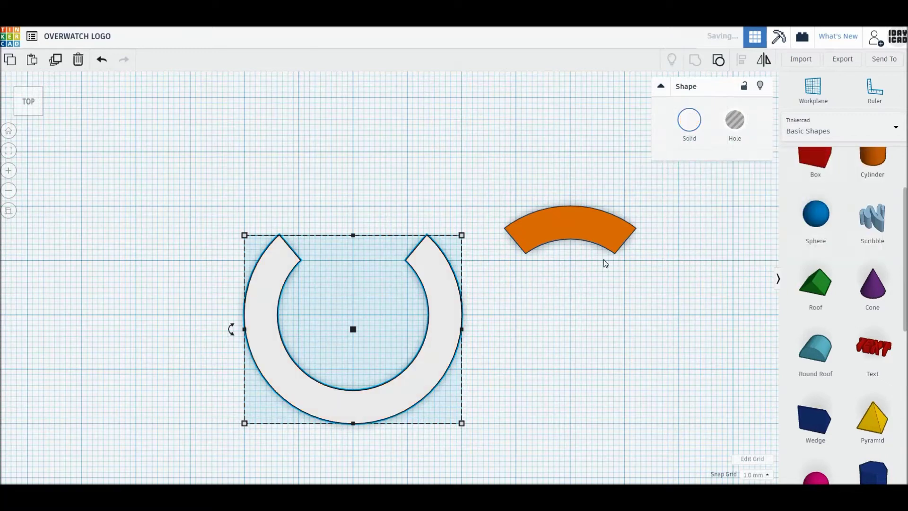
Centre the orange arc over the white ring, group them, and enable Multicolor
click(666, 354)
key(ctrl+a)
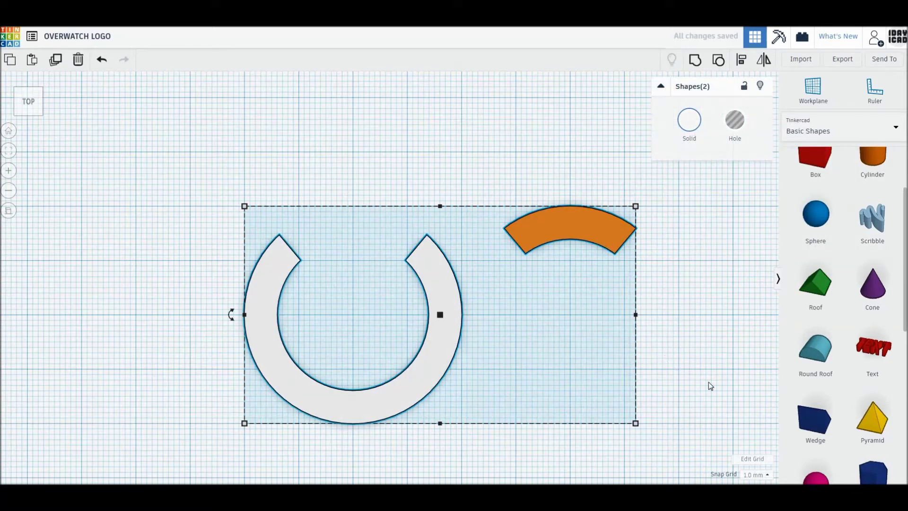
click(741, 60)
click(440, 194)
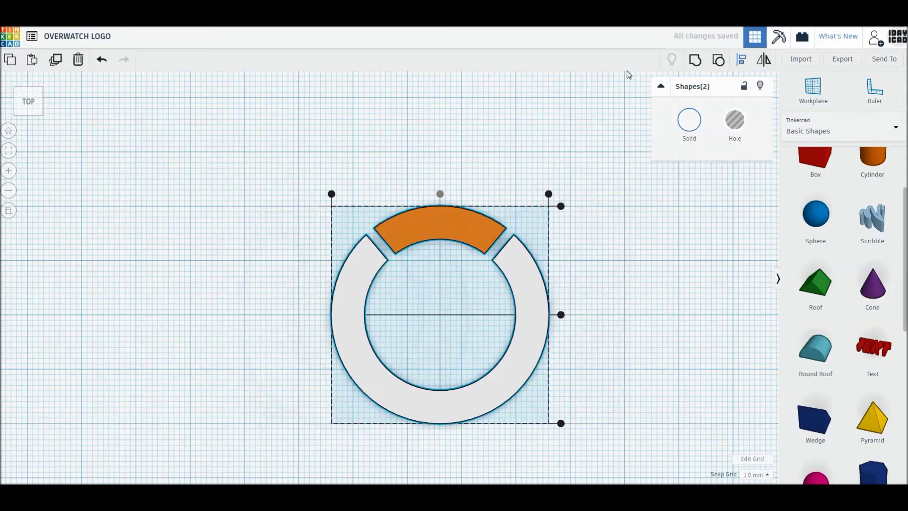
click(693, 62)
click(689, 121)
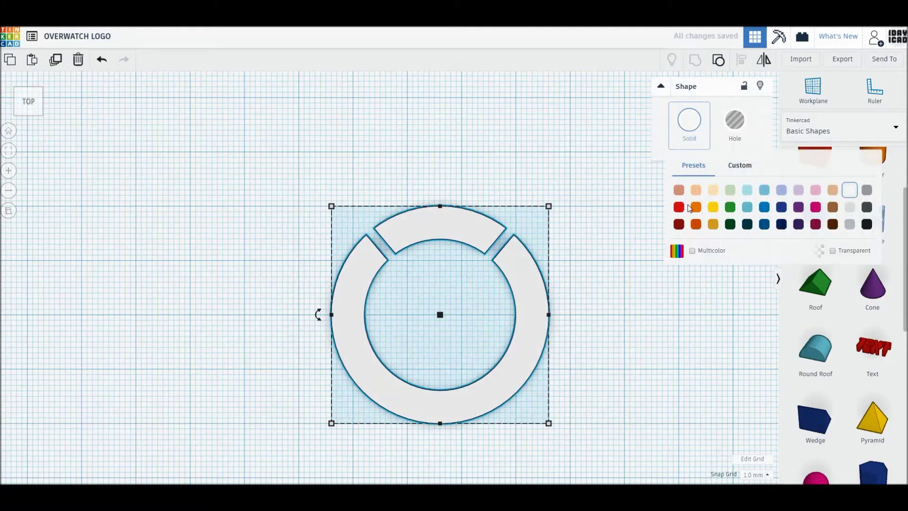
click(692, 251)
Drop a box onto the workplane beside the ring
click(688, 303)
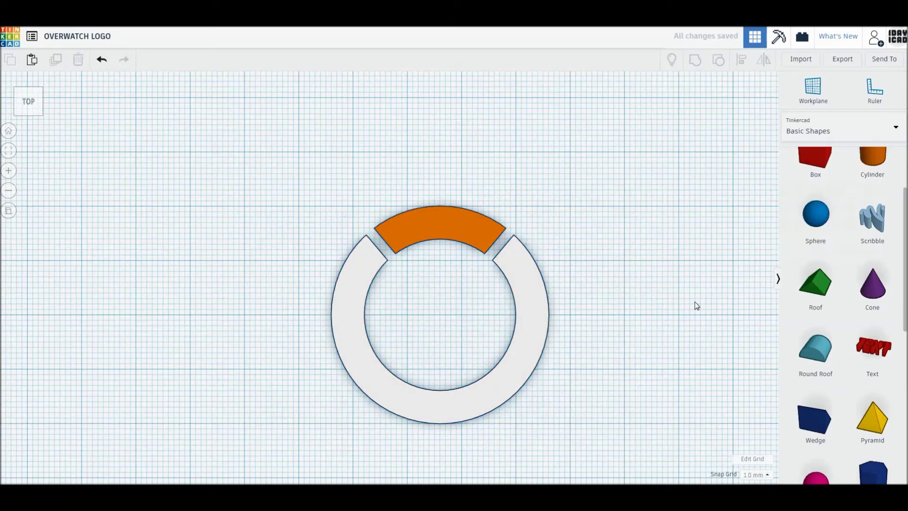
drag(815, 162, 600, 325)
click(599, 325)
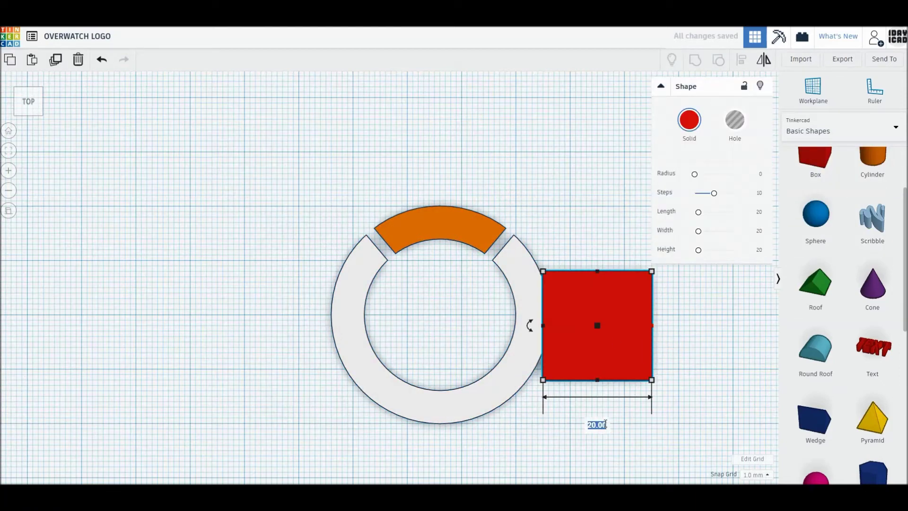
Make the box a white bar 6 mm wide and 2 mm tall
key(Return)
right_drag(590, 375, 561, 267)
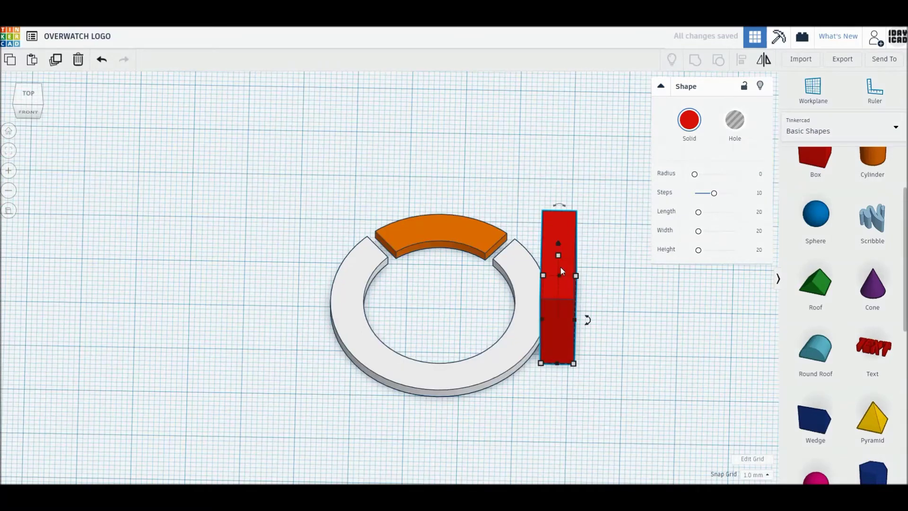
click(604, 287)
key(Return)
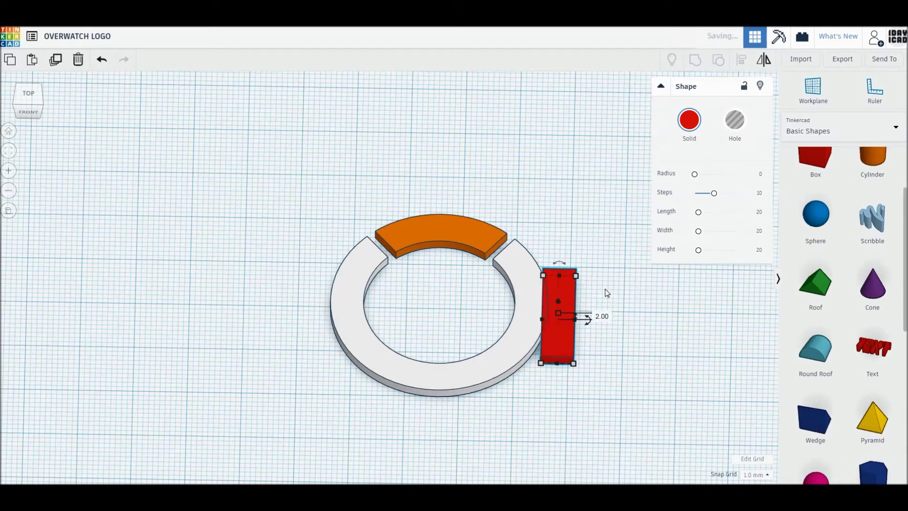
click(689, 120)
click(863, 188)
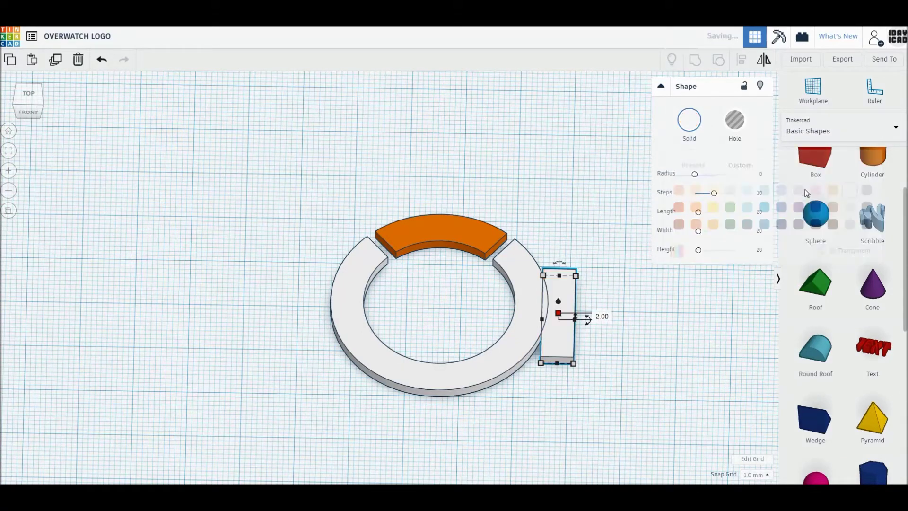
Rotate the ring 45 degrees in the top-down view
click(29, 95)
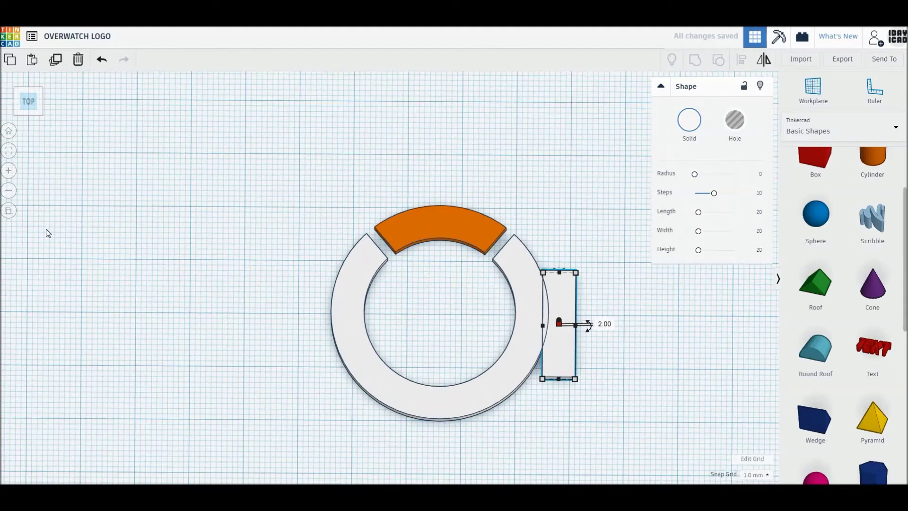
shift+click(443, 408)
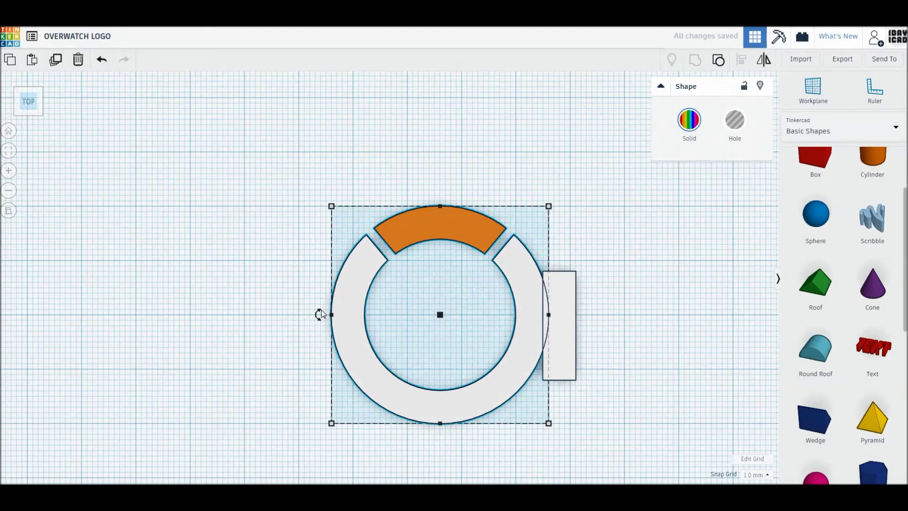
drag(321, 310, 373, 260)
click(724, 349)
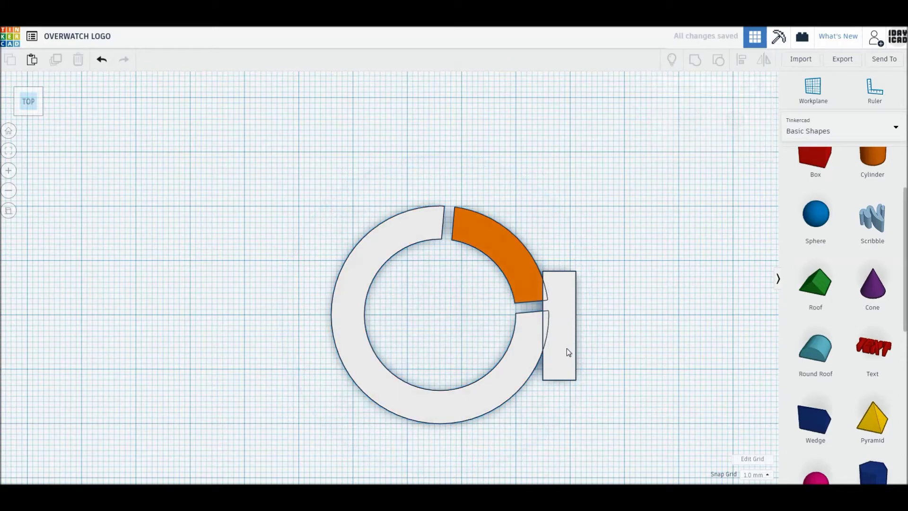
Shorten the white bar to 16 mm, turn it horizontal, and place it across the ring's left side
mouse_move(561, 348)
mouse_down()
mouse_move(464, 365)
mouse_move(445, 389)
mouse_up()
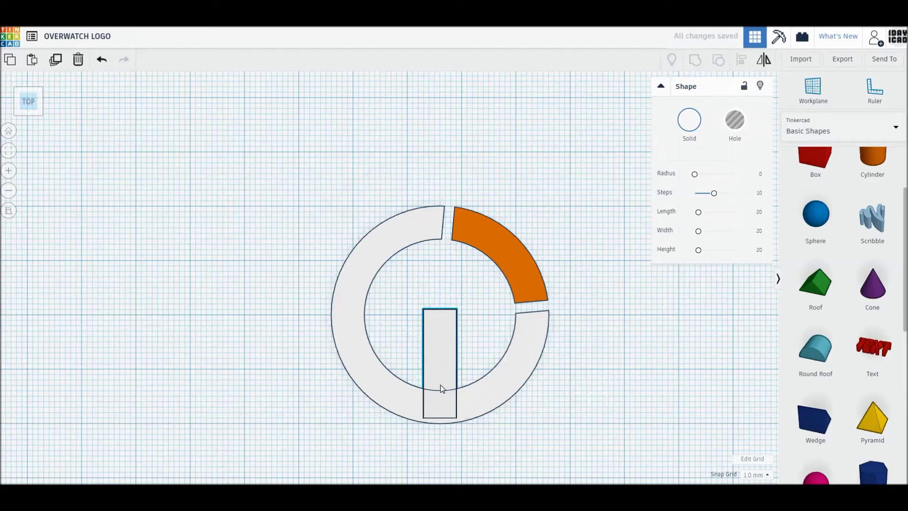
drag(441, 384, 443, 384)
drag(445, 314, 447, 330)
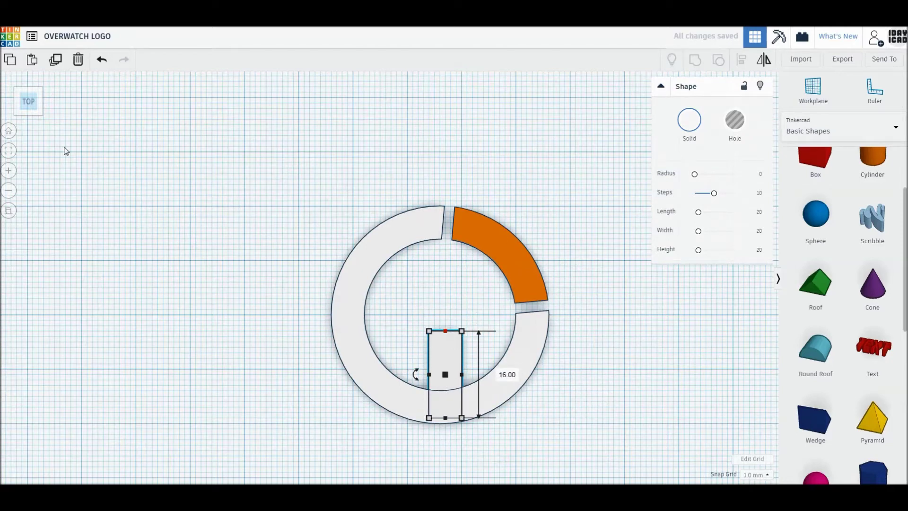
click(299, 304)
click(430, 367)
drag(426, 373, 441, 347)
key(Escape)
drag(416, 375, 350, 318)
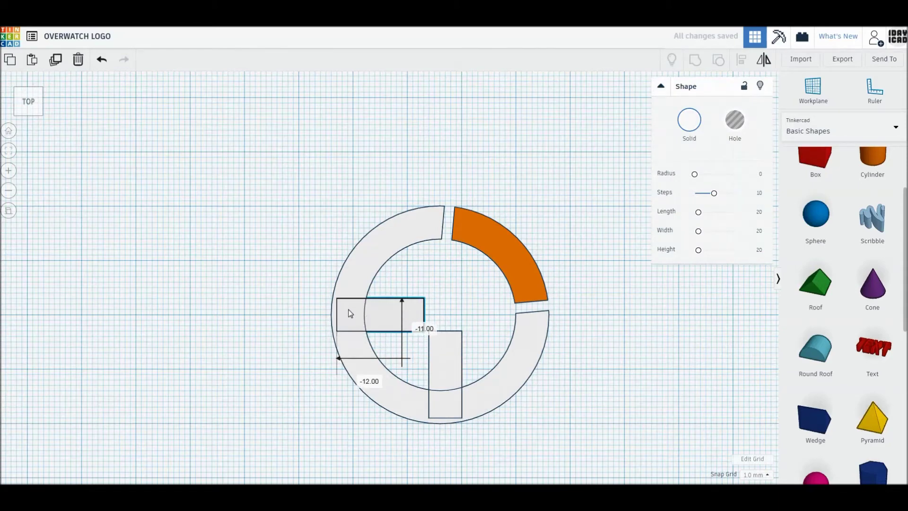
drag(350, 313, 350, 308)
click(464, 348)
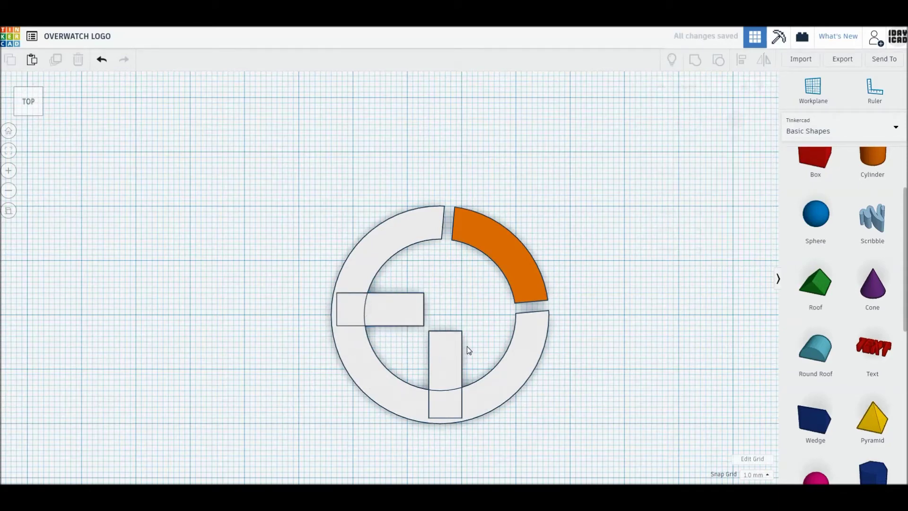
Rotate the ring, arc and both bars together 45 degrees
drag(586, 435, 266, 216)
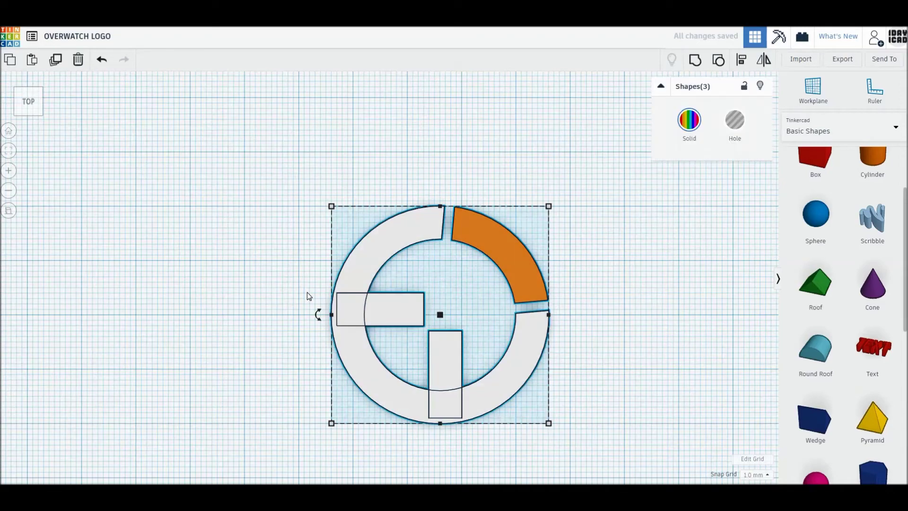
drag(319, 314, 360, 377)
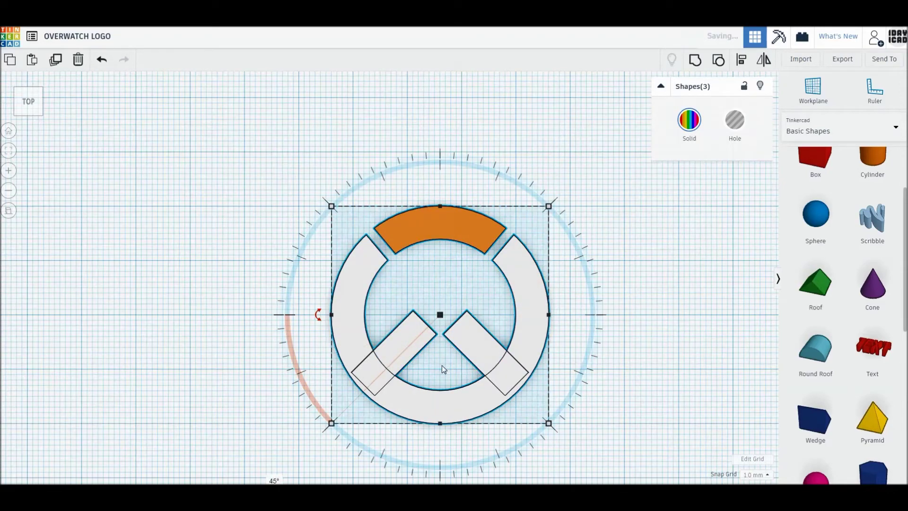
click(685, 348)
scroll(842, 344, up, 3)
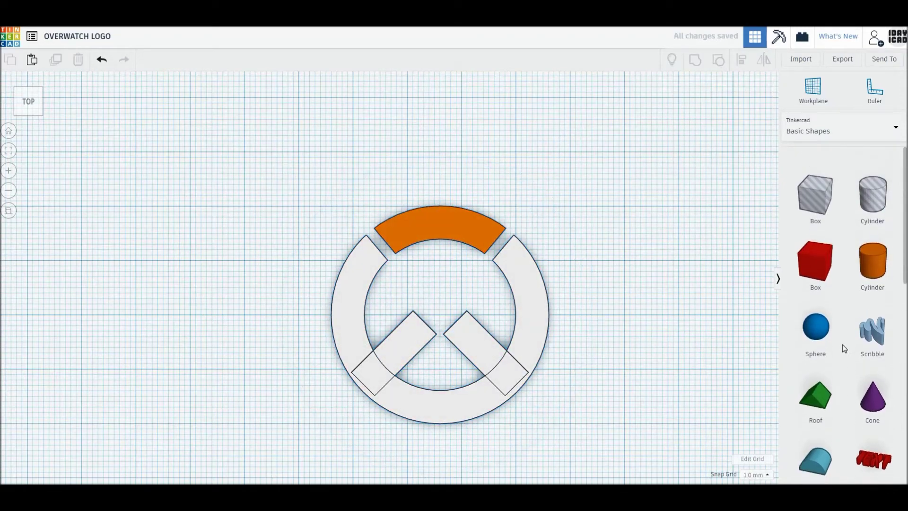
scroll(834, 388, down, 2)
Add a flat white wedge 2 mm tall beside the logo and drag a box hole onto the emblem
drag(815, 463, 608, 301)
right_drag(648, 300, 651, 265)
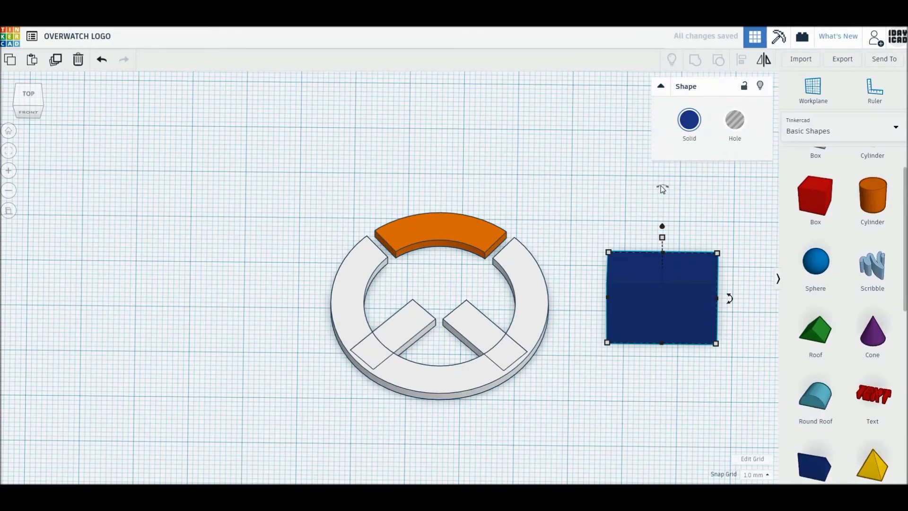
drag(662, 188, 698, 218)
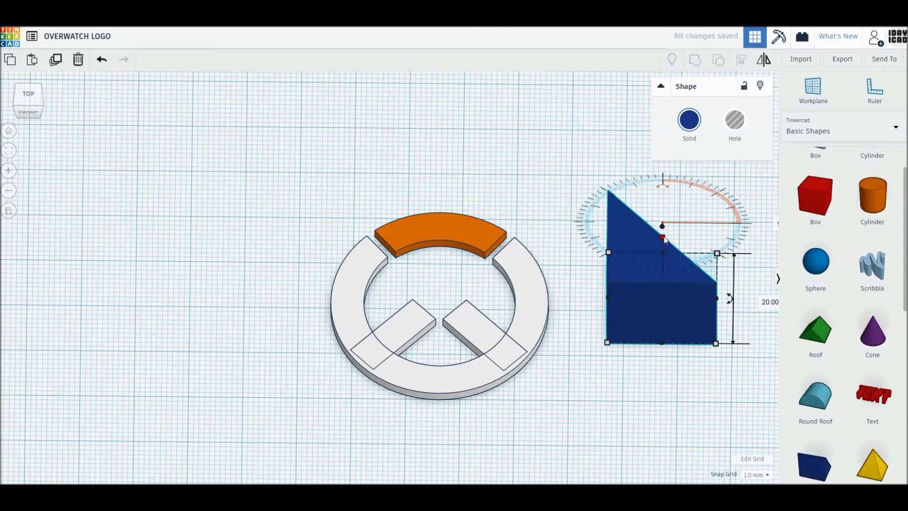
text(2)
key(Return)
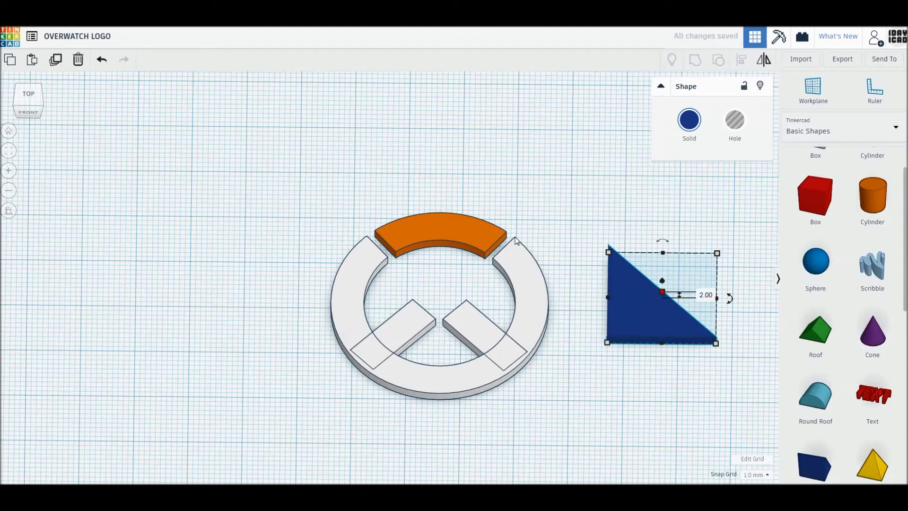
click(688, 116)
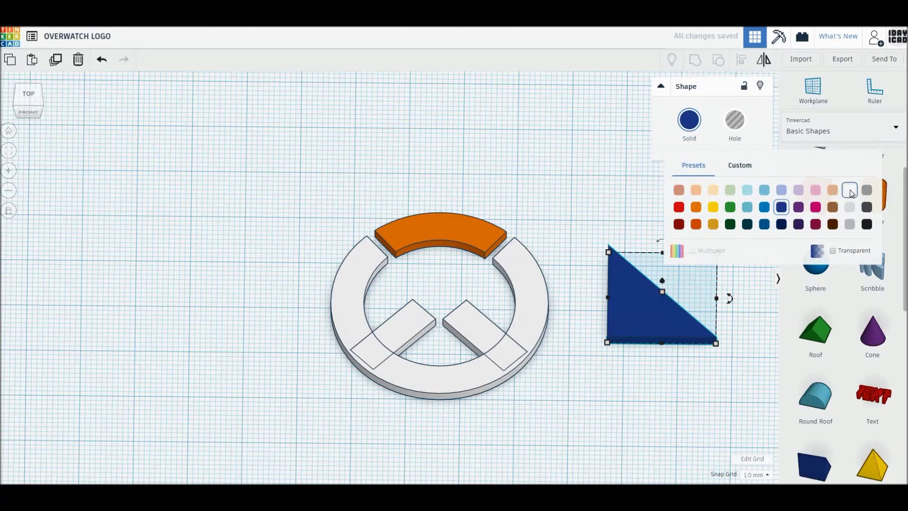
click(850, 189)
scroll(905, 176, up, 2)
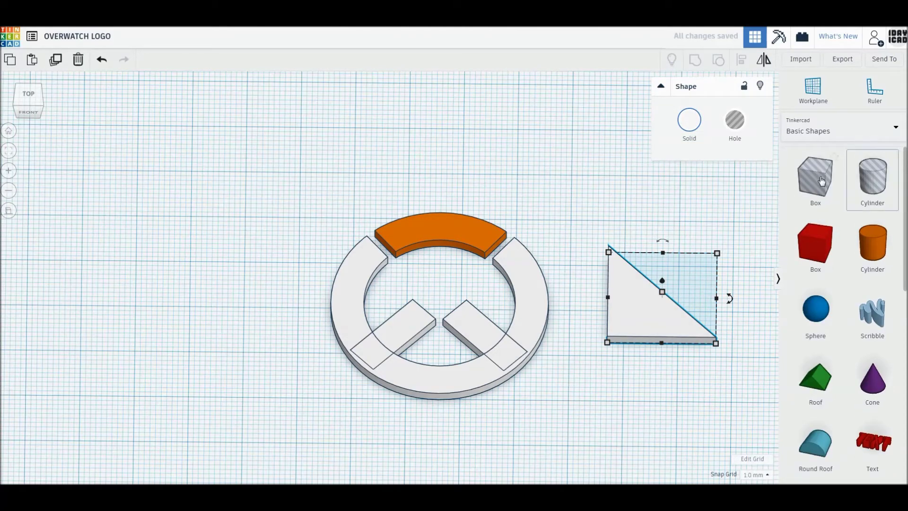
mouse_move(815, 180)
mouse_down()
mouse_move(485, 309)
mouse_move(445, 310)
mouse_up()
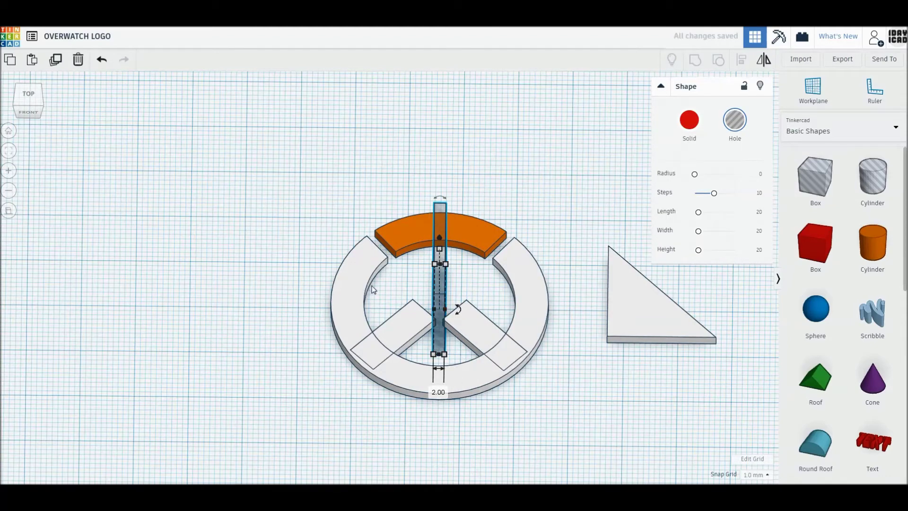
Resize the white triangle to 6 × 12.5 mm and set it against the central hole strip
click(28, 94)
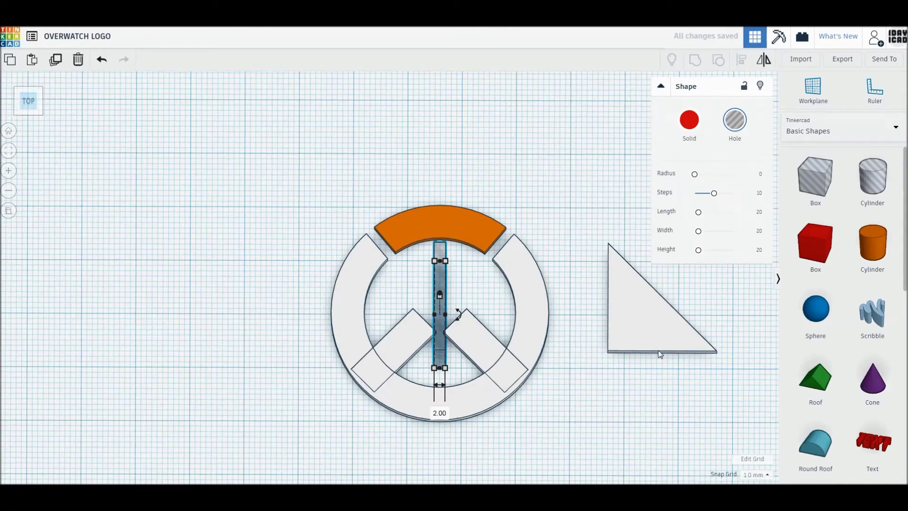
drag(648, 341, 494, 322)
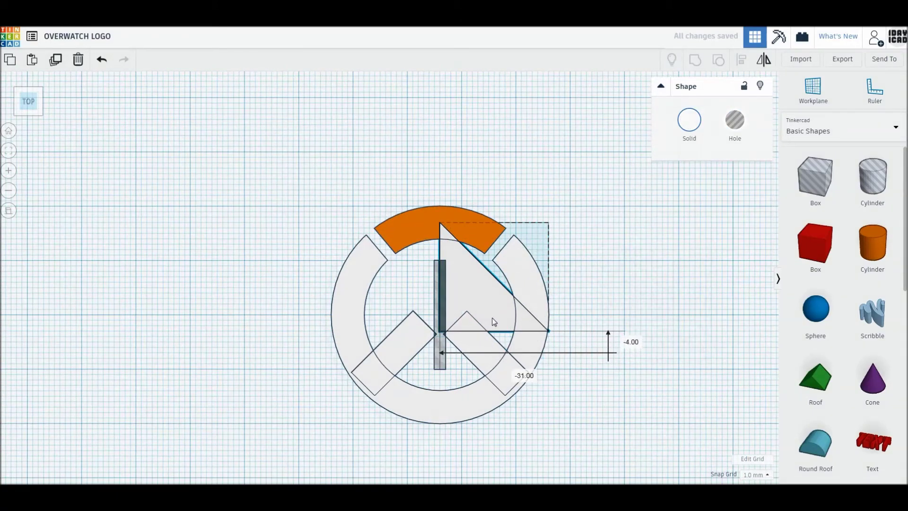
scroll(493, 322, up, 2)
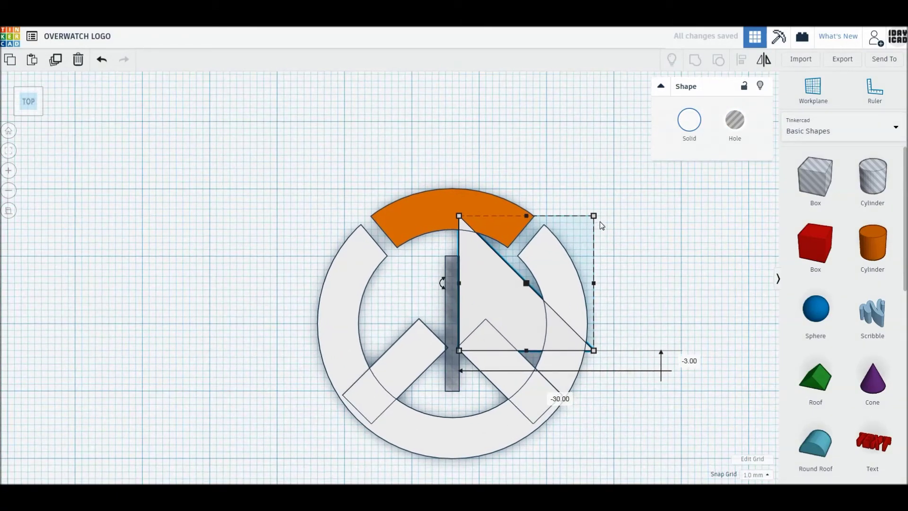
drag(593, 215, 499, 263)
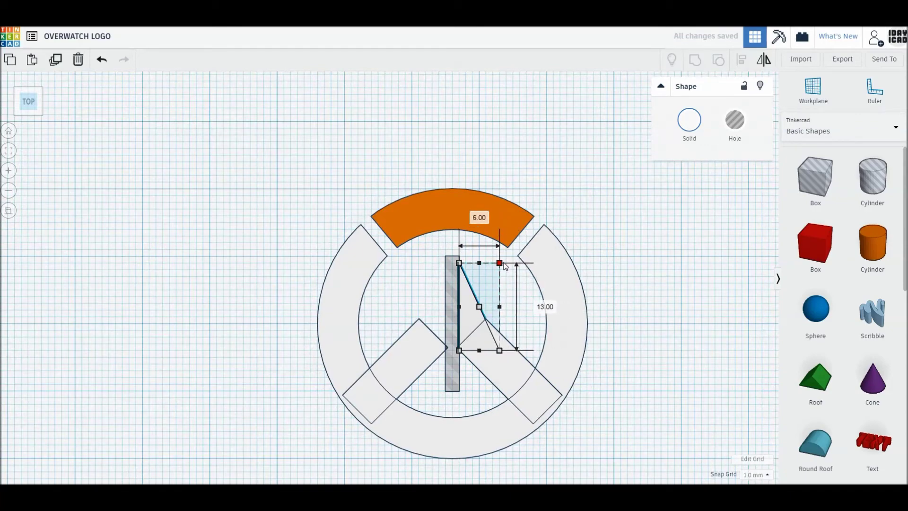
scroll(541, 314, up, 2)
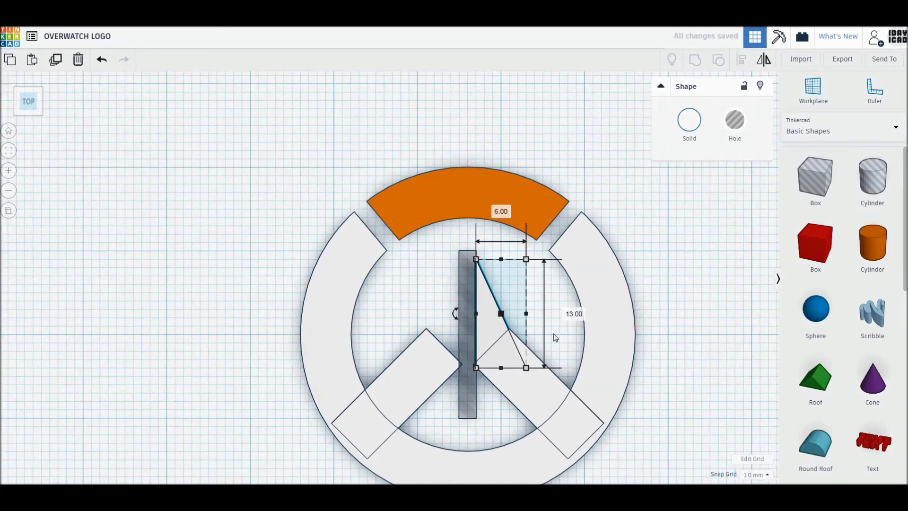
click(573, 313)
text(12.5)
key(Return)
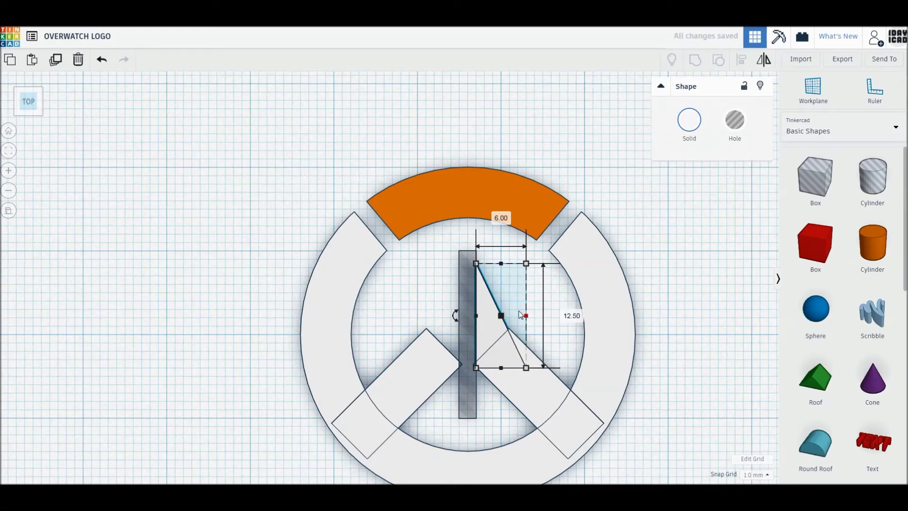
scroll(592, 365, up, 3)
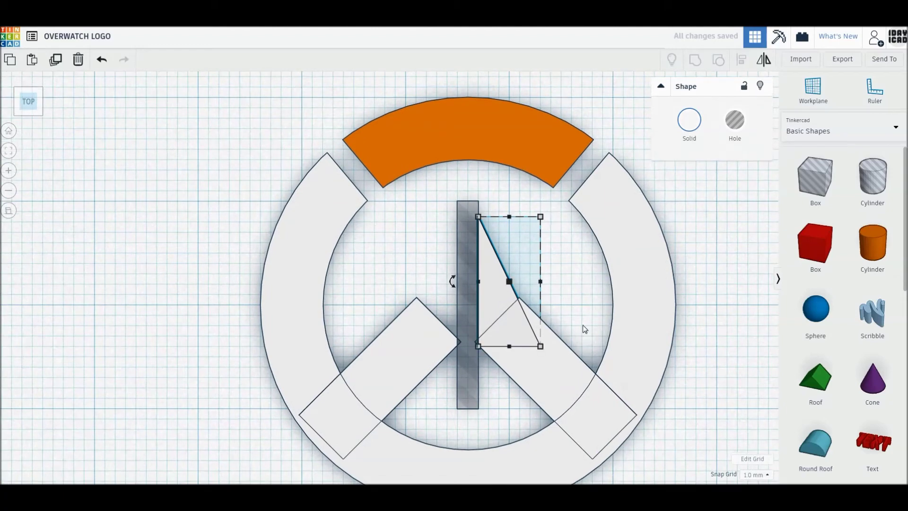
drag(487, 244, 483, 238)
click(55, 61)
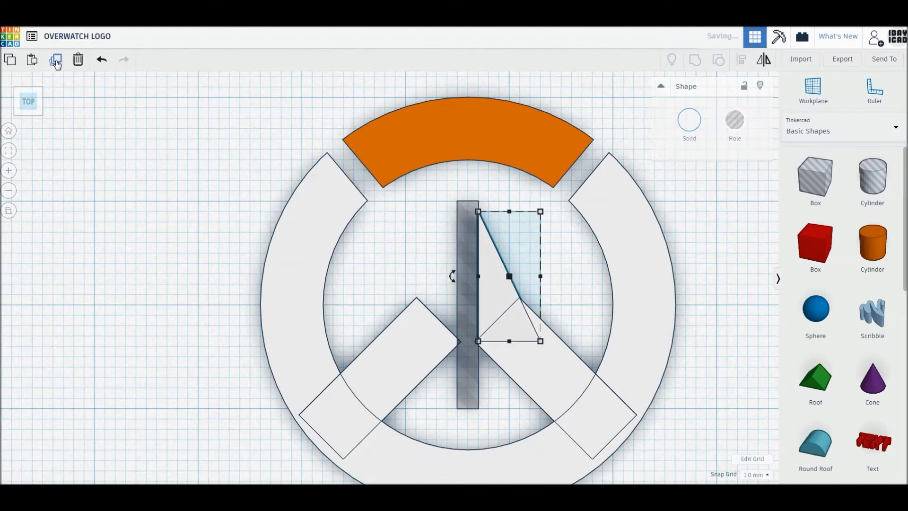
Mirror the triangle copy and place it left of the vertical hole bar
click(763, 59)
click(515, 354)
drag(520, 263, 453, 262)
click(570, 274)
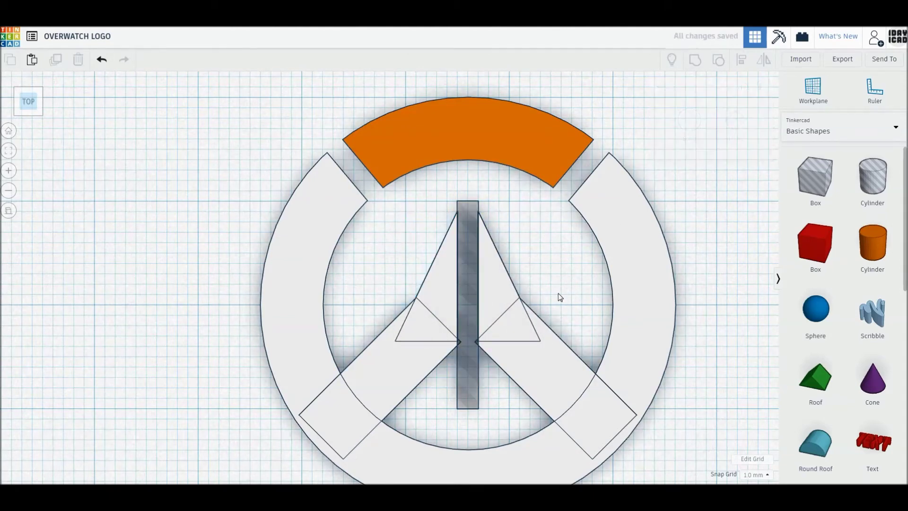
Select all six logo pieces and group them so the holes cut the emblem
scroll(558, 297, down, 2)
drag(188, 157, 680, 441)
click(692, 66)
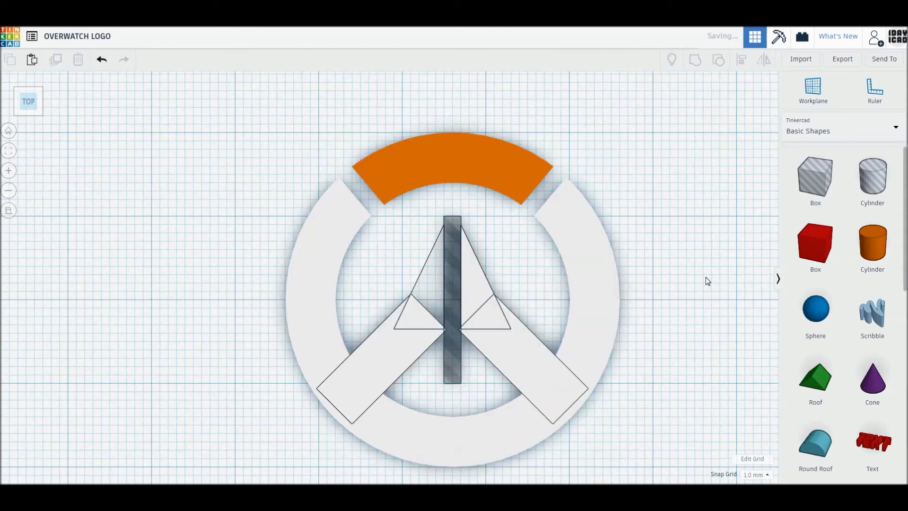
middle_drag(719, 298, 690, 272)
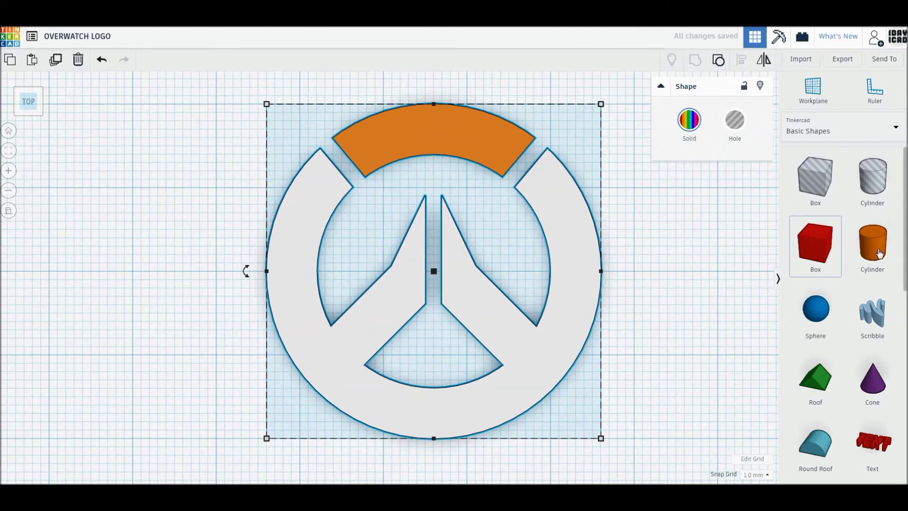
Add a 64-sided cylinder beside the logo and set its length to 50 mm
drag(872, 242, 668, 281)
drag(703, 174, 737, 175)
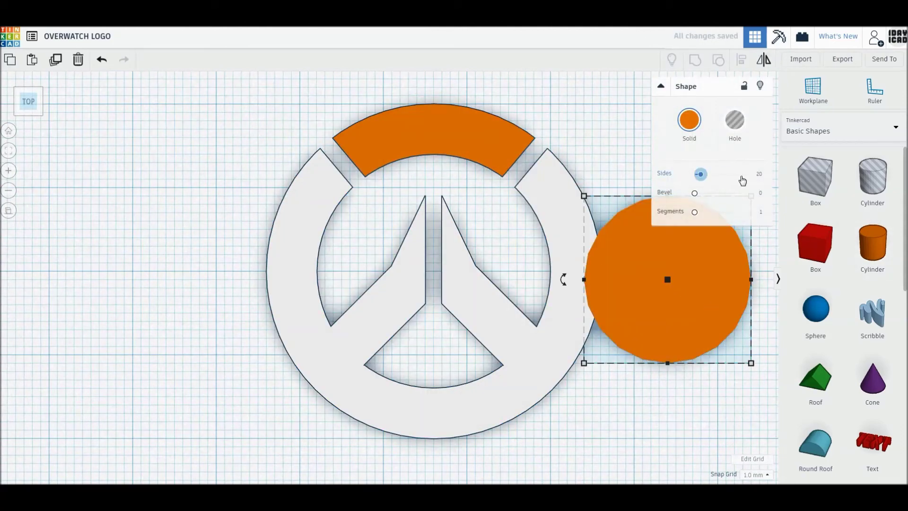
click(539, 279)
text(50)
key(Return)
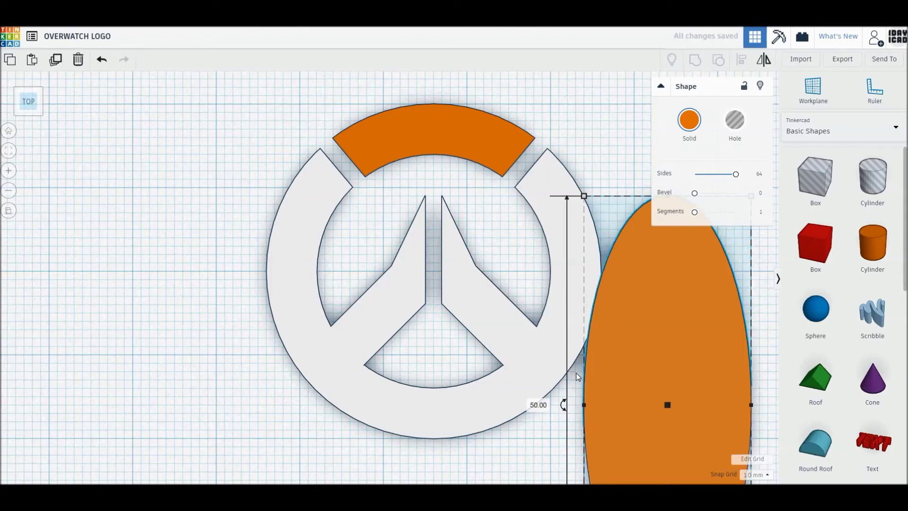
Set the cylinder's width to 50 mm as well
middle_drag(576, 373, 399, 286)
scroll(399, 286, down, 2)
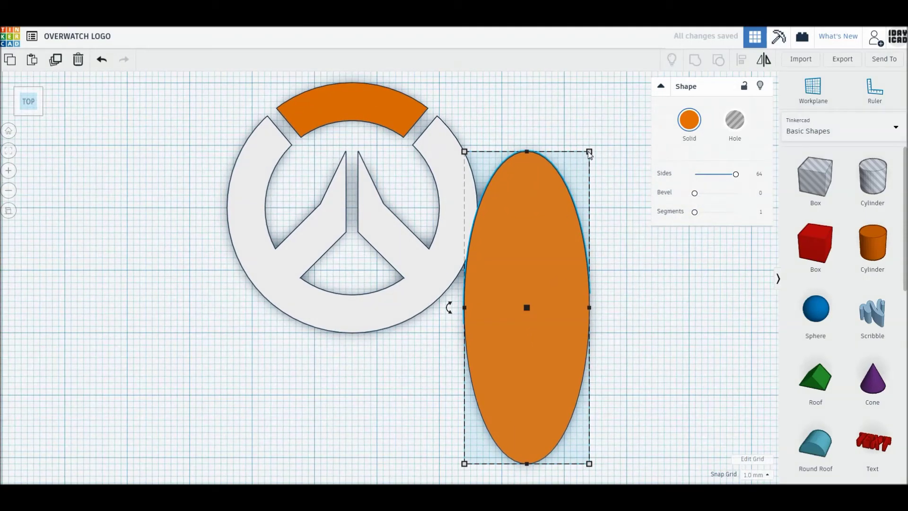
mouse_move(589, 151)
click(526, 106)
text(5)
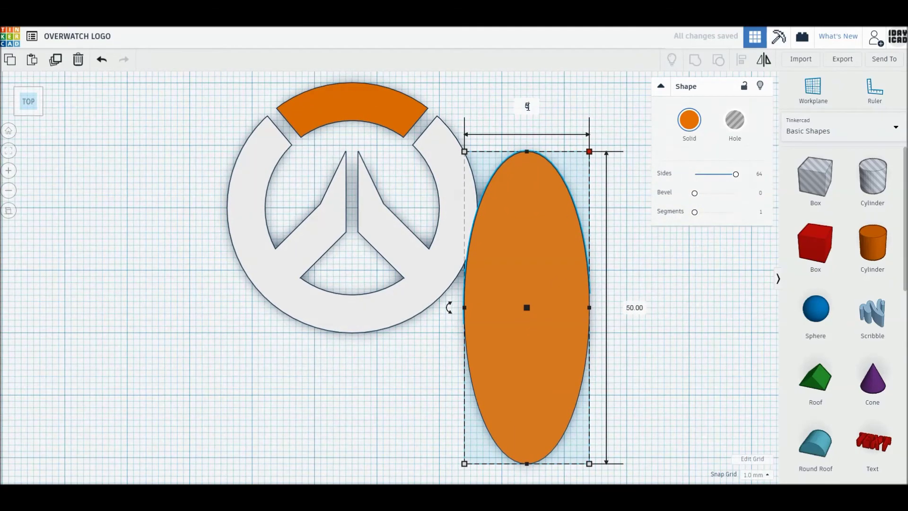
text(0)
key(Return)
Colour the cylinder black and flatten it to a 1 mm high disc
click(689, 120)
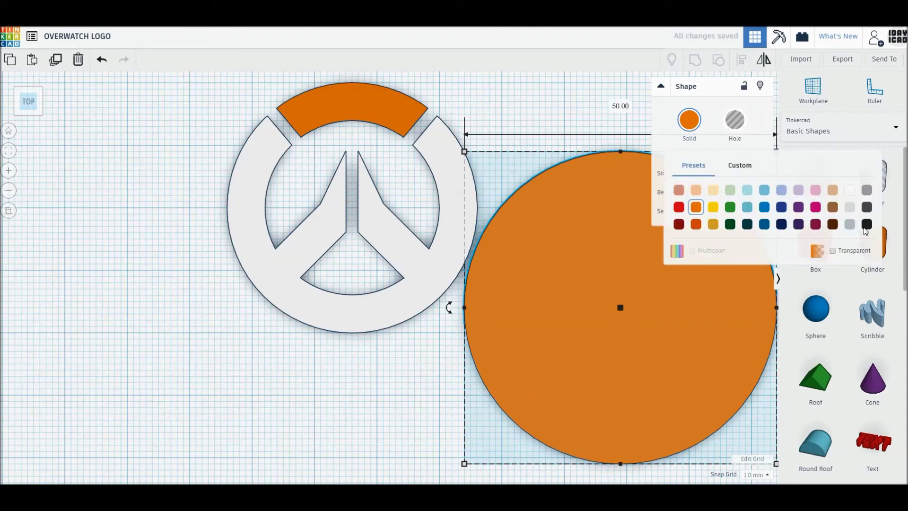
click(679, 215)
mouse_move(679, 350)
right_down()
mouse_move(623, 285)
mouse_move(618, 257)
right_up()
click(658, 286)
text(1)
key(Return)
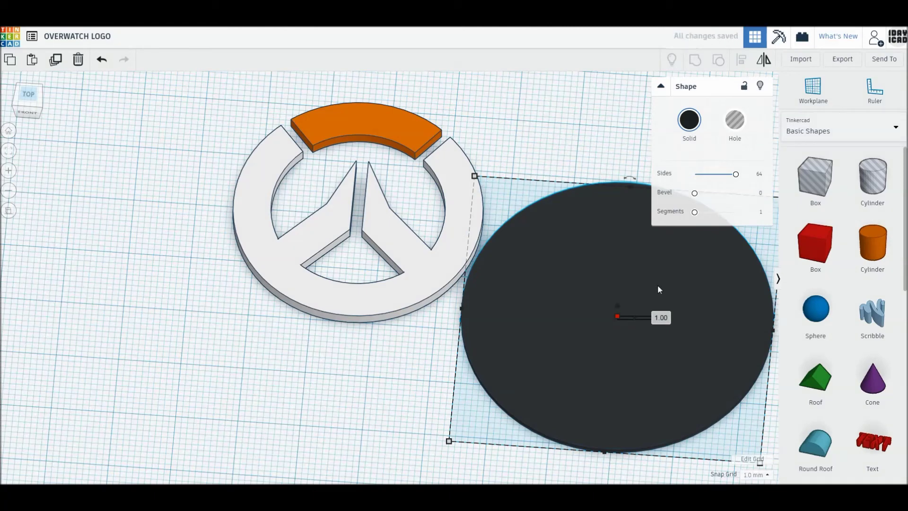
In Top view, slide the black disc under the logo and select both shapes
click(27, 97)
mouse_move(563, 366)
mouse_down()
mouse_move(299, 244)
mouse_move(310, 283)
mouse_up()
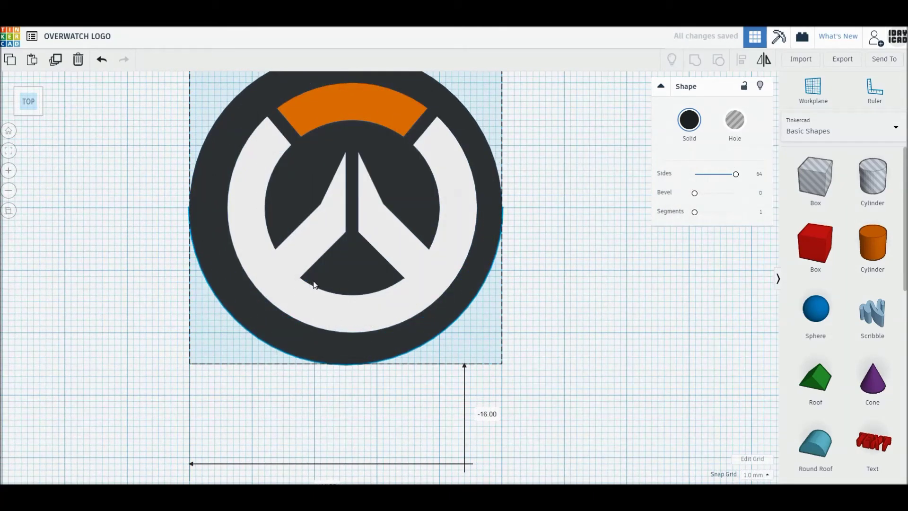
drag(416, 229, 415, 229)
middle_drag(484, 202, 520, 290)
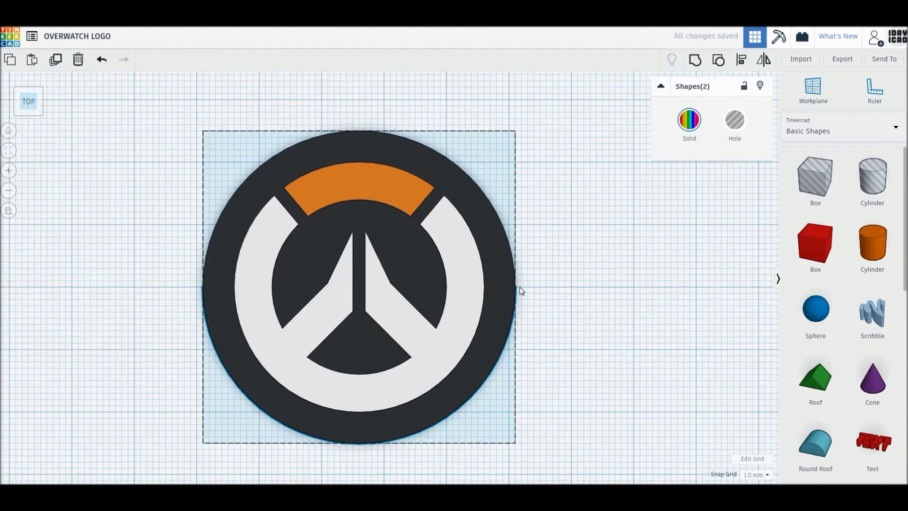
Centre the logo on the disc with Align on both axes, then group them
click(741, 60)
click(360, 123)
click(558, 269)
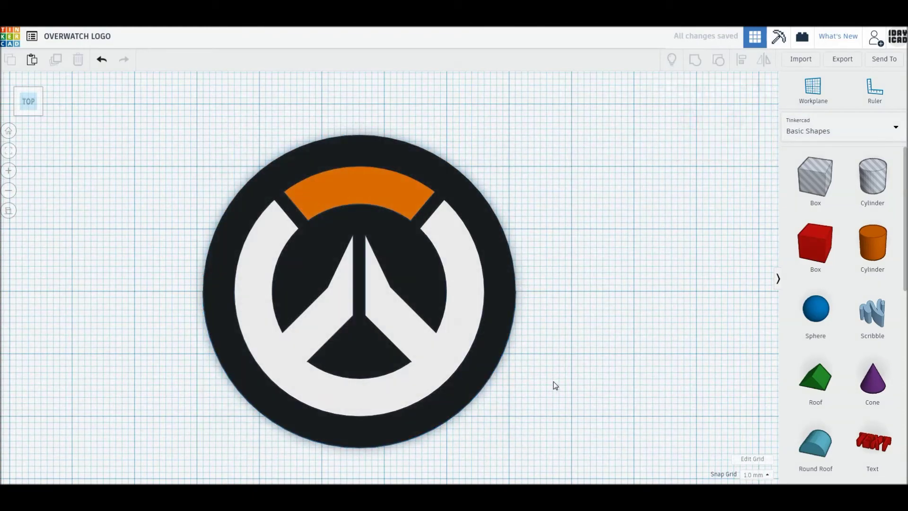
key(ctrl+a)
click(695, 60)
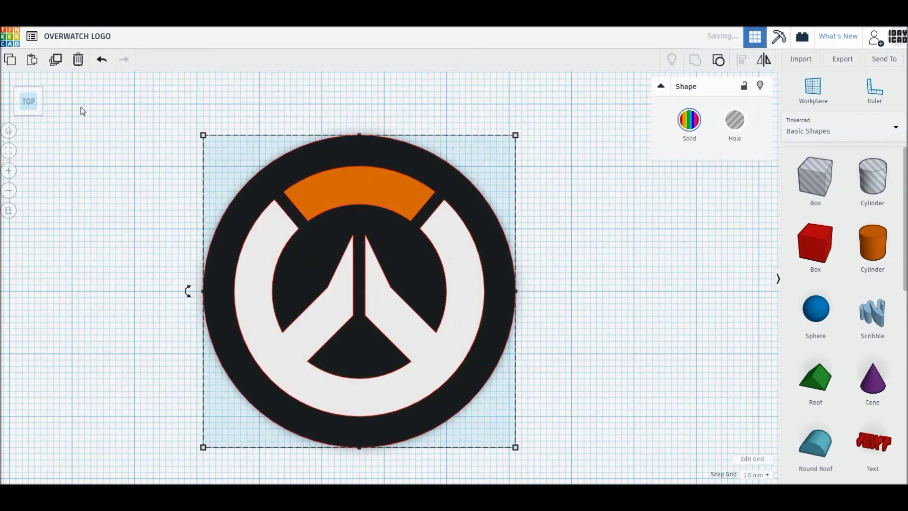
Rotate the grouped plaque upright onto its edge, then drag it into place on the workplane
mouse_move(187, 290)
right_down()
mouse_move(256, 251)
mouse_move(480, 175)
right_up()
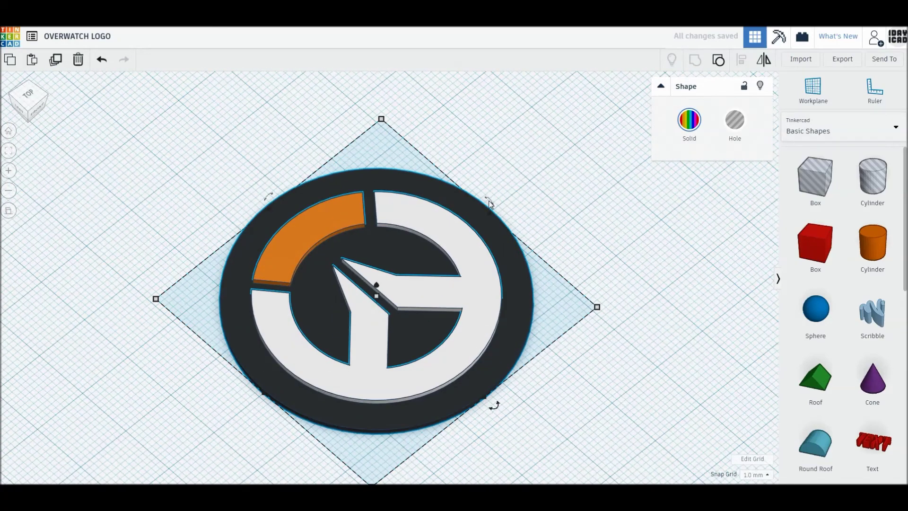
drag(489, 203, 508, 218)
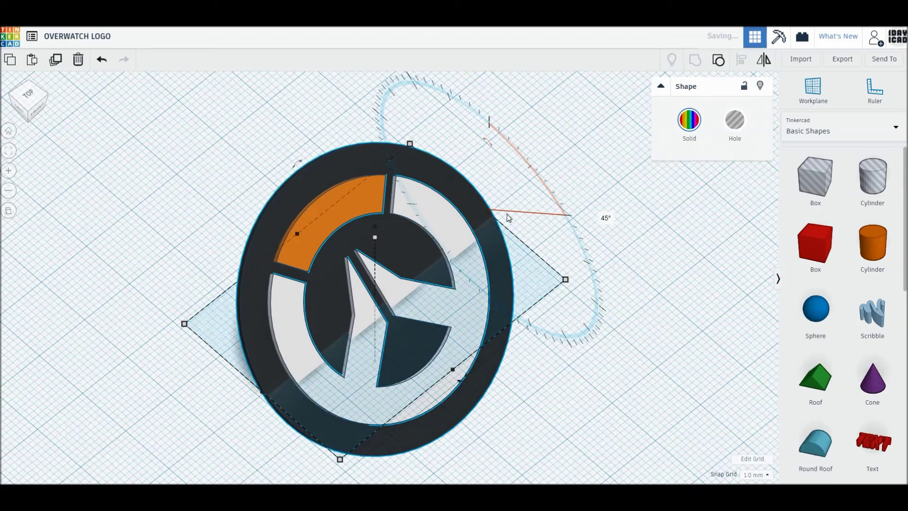
click(10, 136)
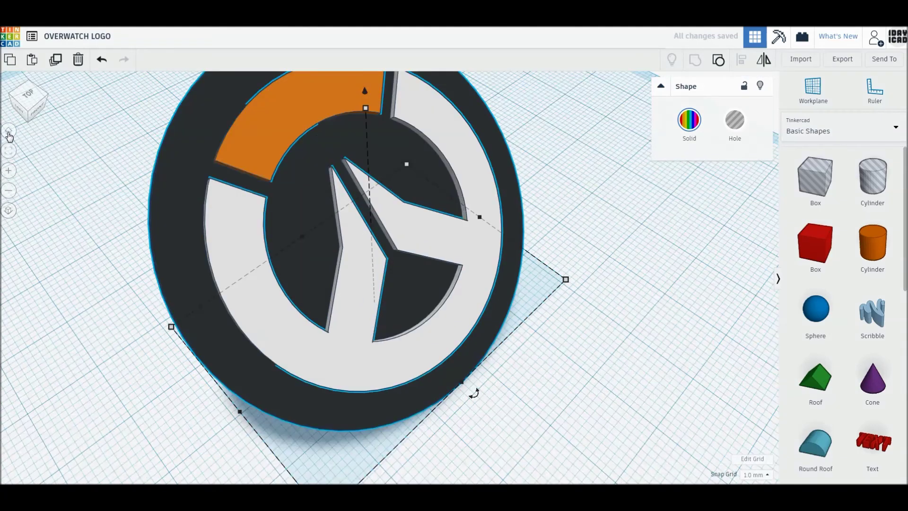
drag(402, 291, 408, 323)
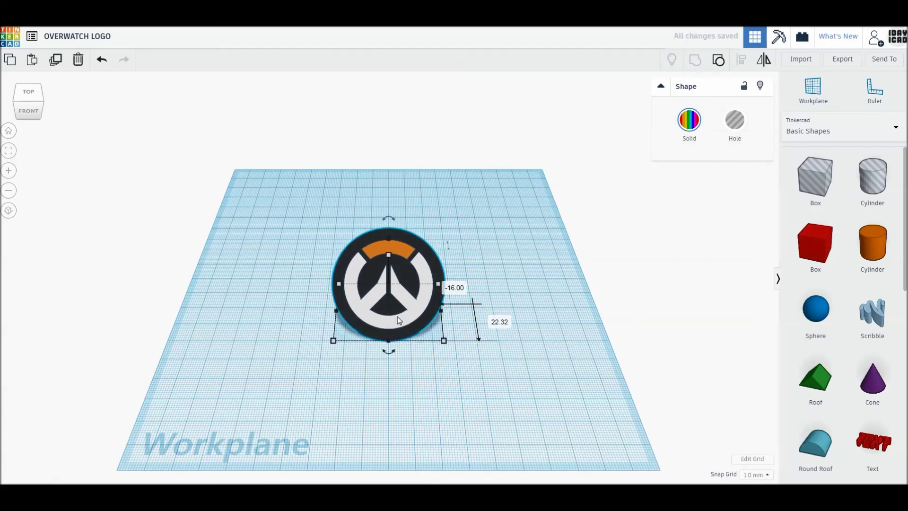
click(9, 171)
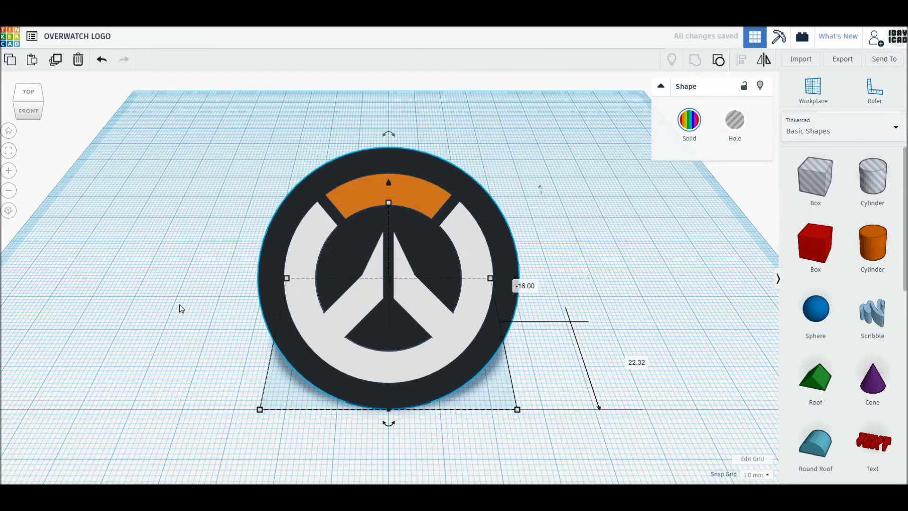
click(221, 316)
scroll(385, 316, down, 5)
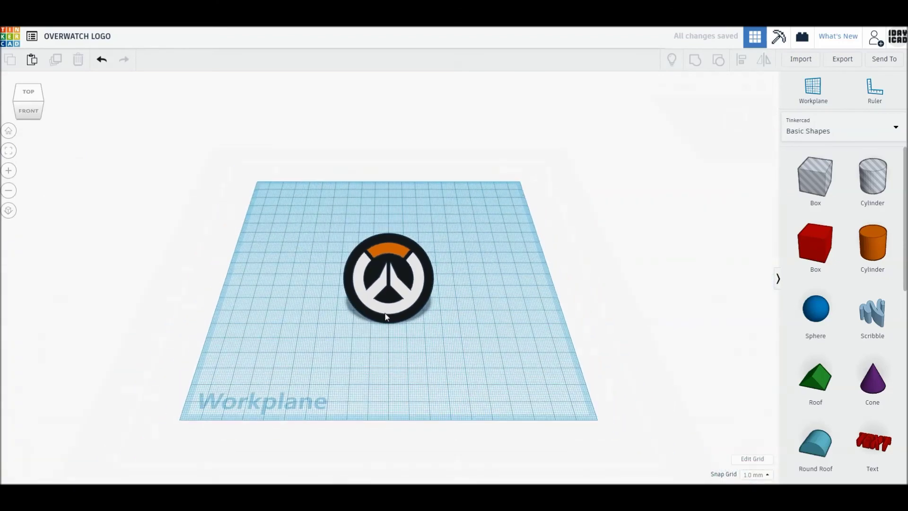
drag(247, 259, 551, 392)
click(9, 150)
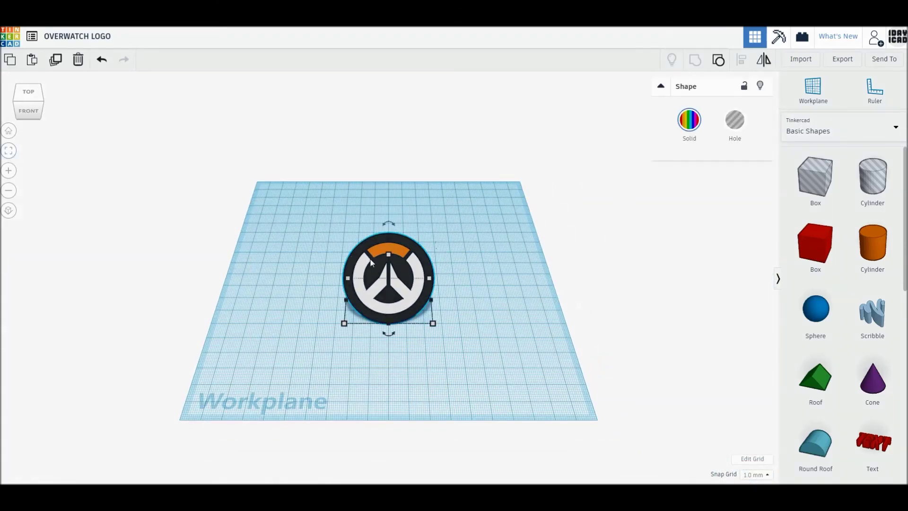
scroll(363, 279, up, 1)
scroll(378, 291, up, 1)
scroll(398, 305, up, 1)
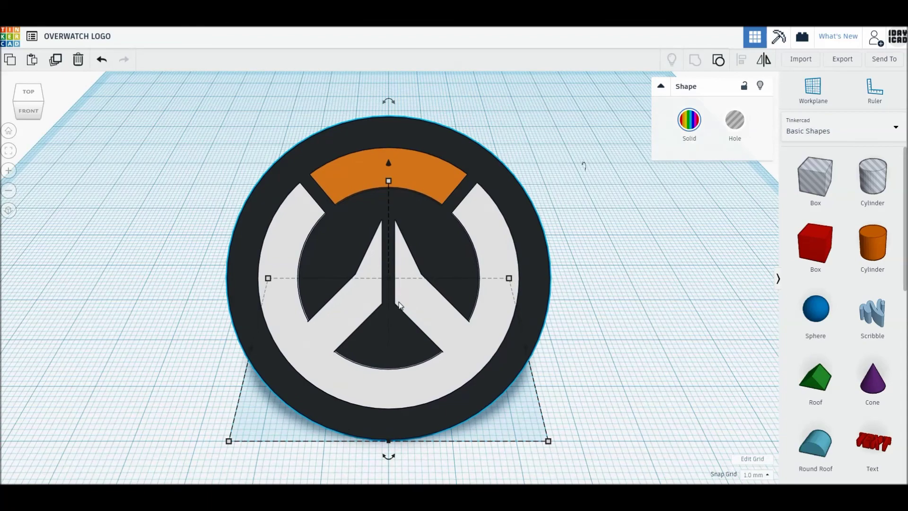
scroll(399, 305, up, 1)
scroll(399, 302, up, 1)
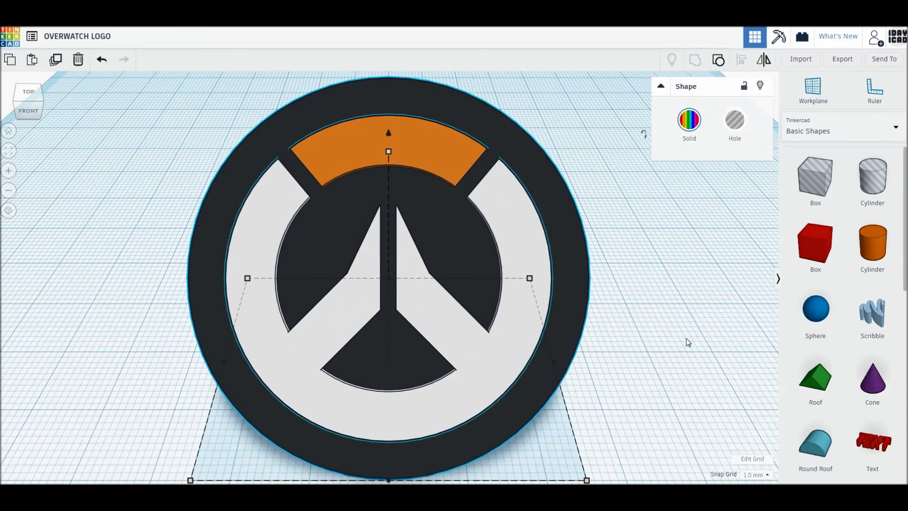
click(673, 333)
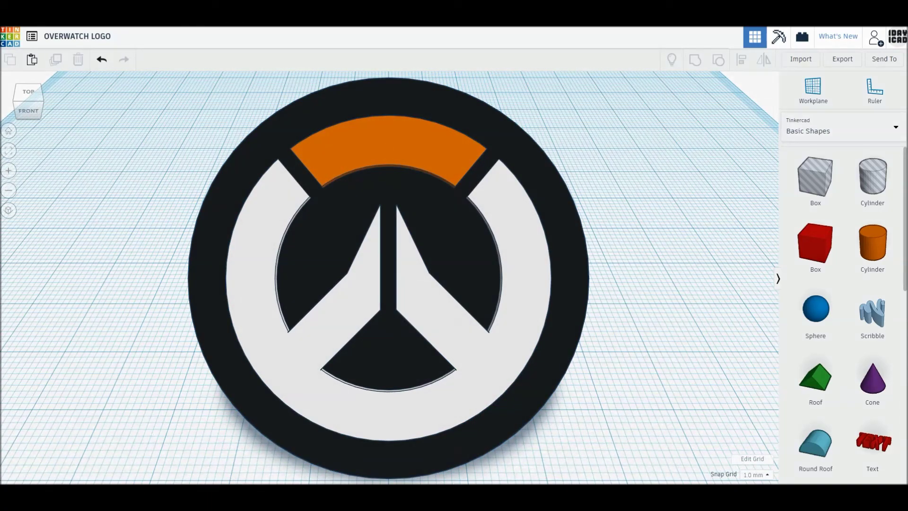